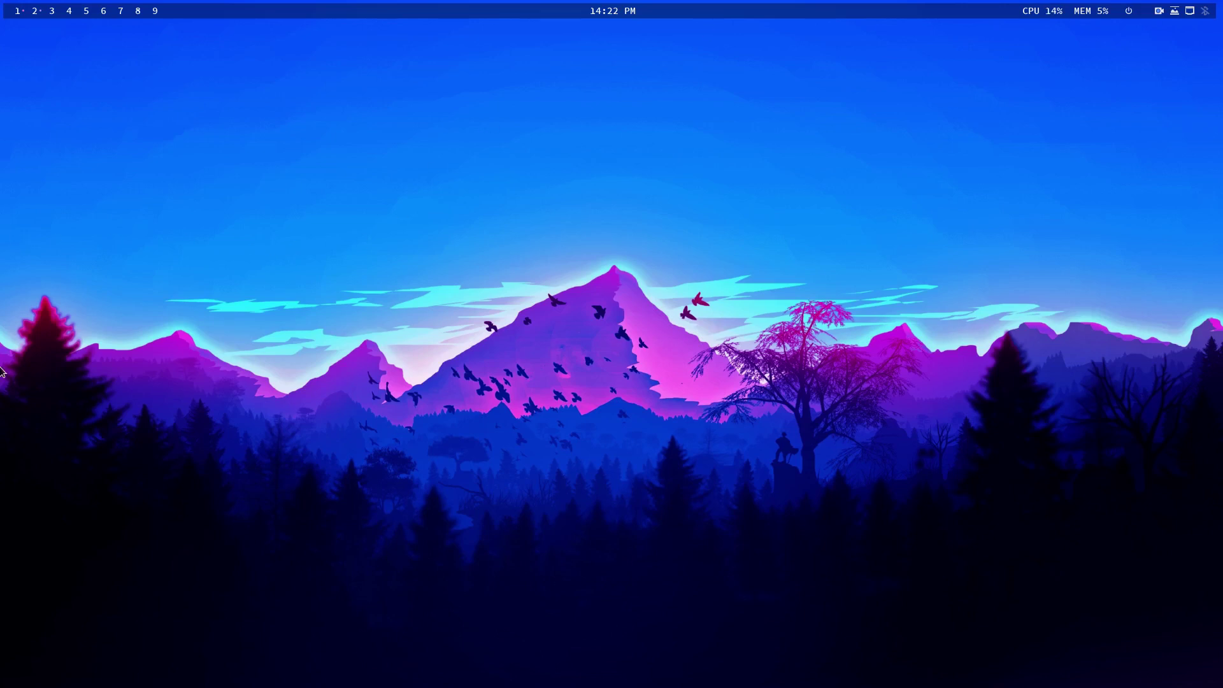
- Run archlinux-tweak-tool from a new Alacritty terminal and authenticate with the administrator password
key("super+Return")
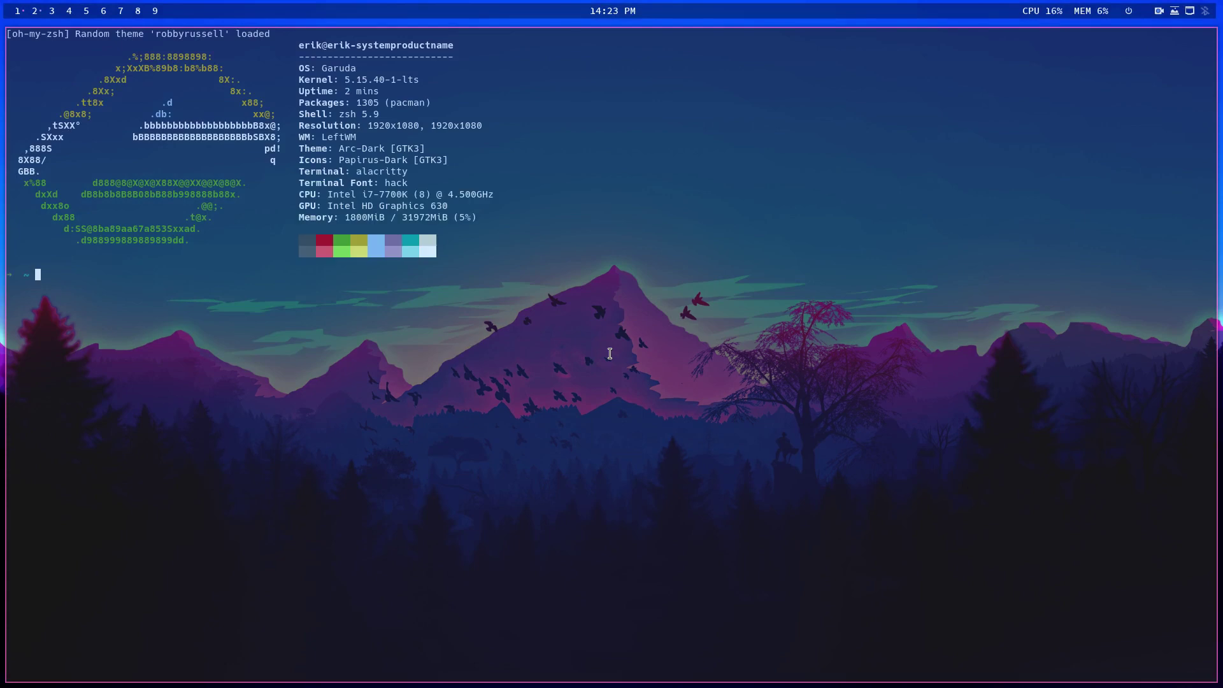
type("archlinux-tw")
key("Tab")
key("Return")
type("********")
key("Return")
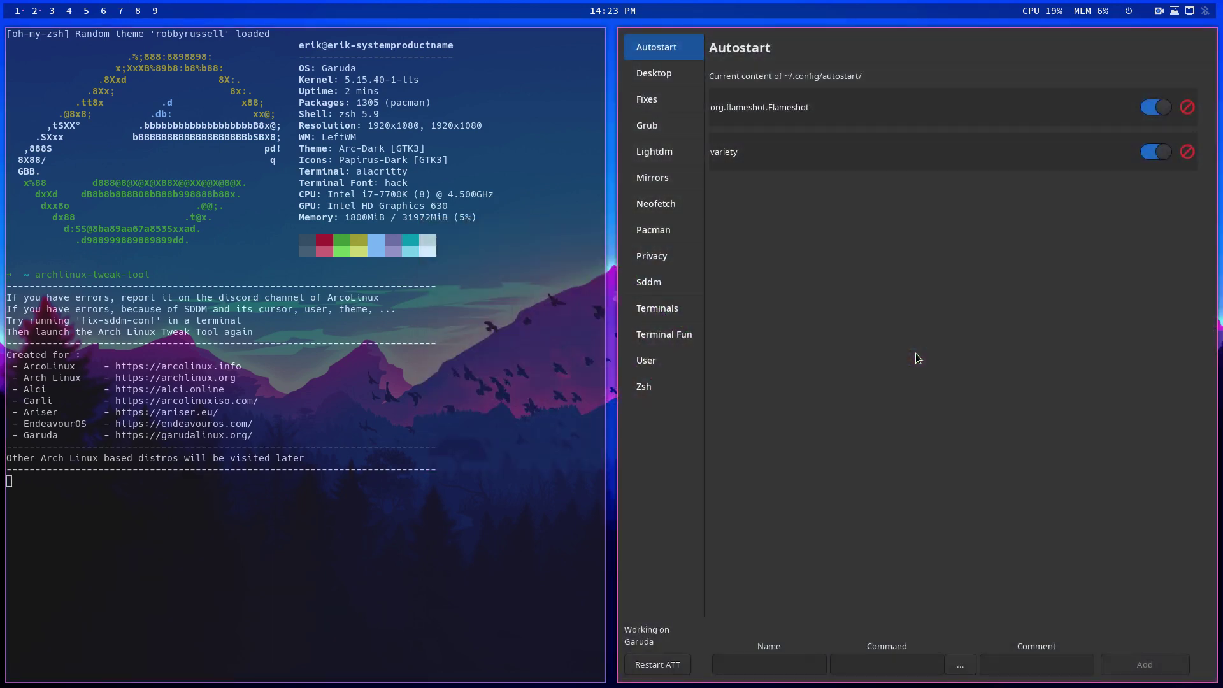
- Check the Desktop page's desktop list, leaving awesome chosen, then go to the Zsh page
left_click(675, 74)
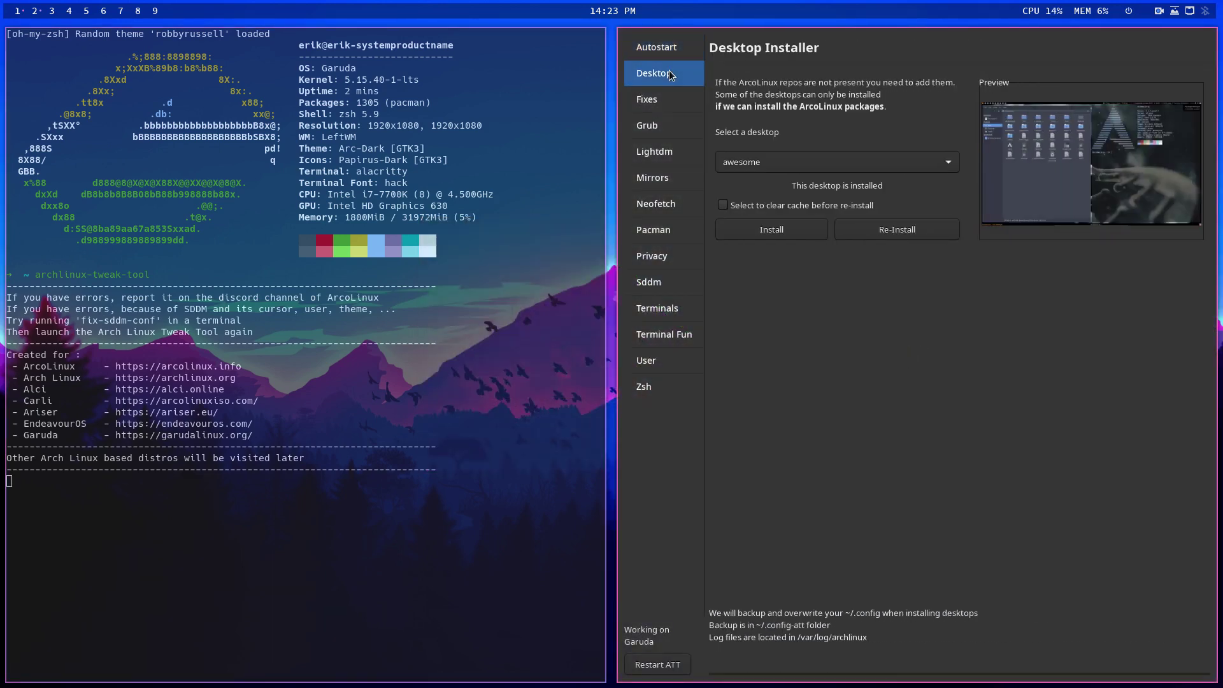
left_click(802, 167)
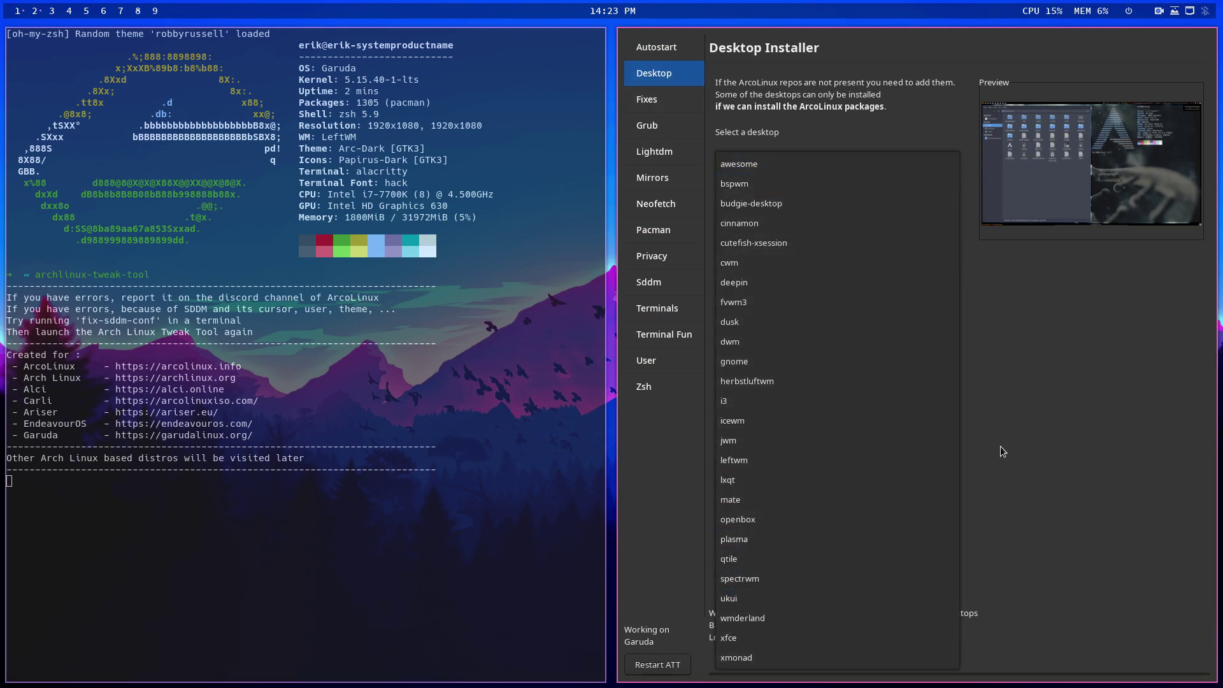
left_click(1080, 415)
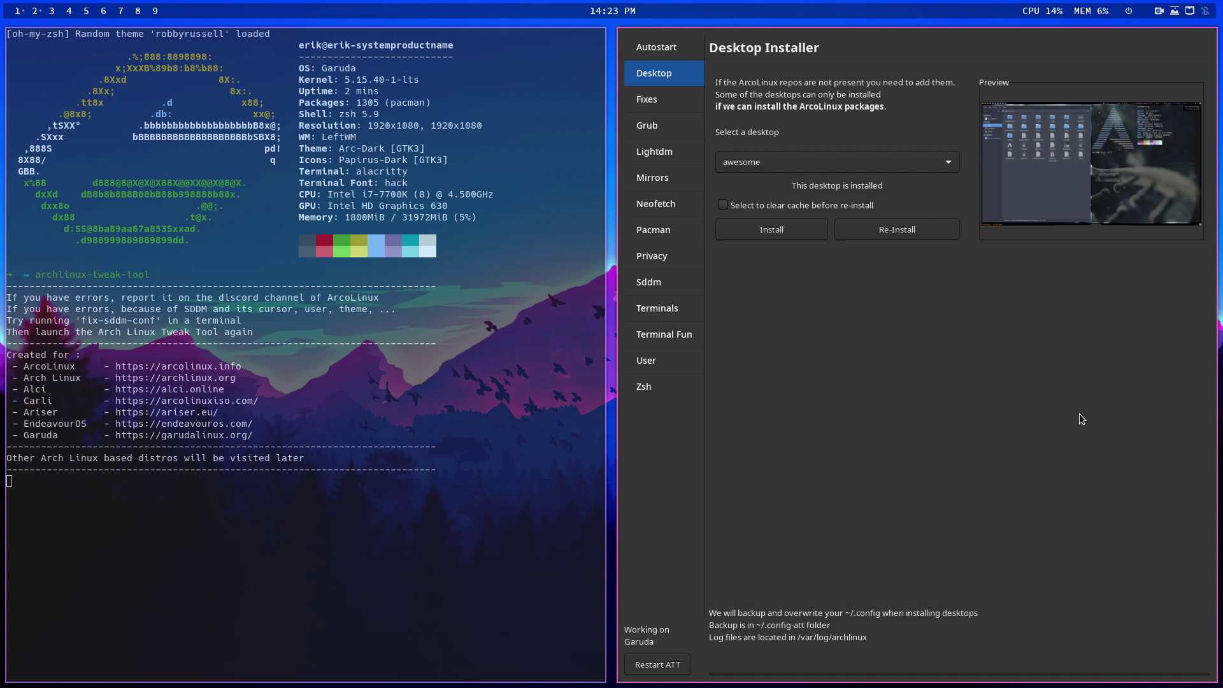
left_click(644, 389)
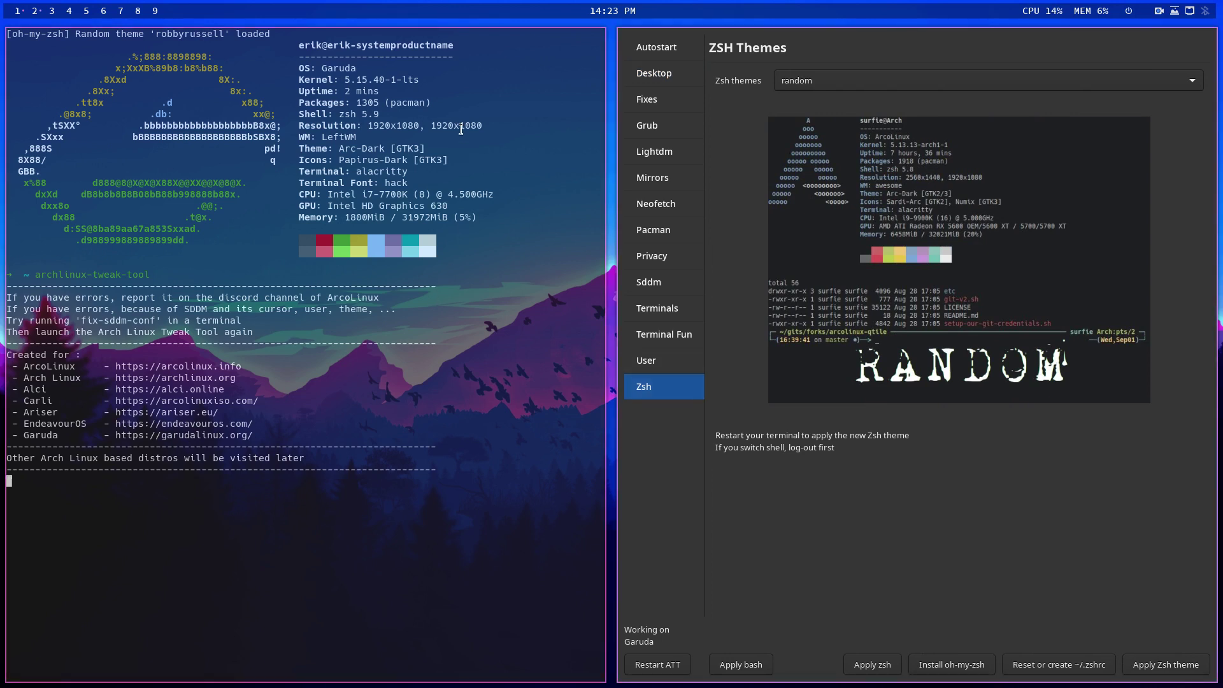
- Switch the user's shell to zsh with Apply zsh and check the package install message
left_click_drag(342, 114, 383, 114)
left_click(869, 666)
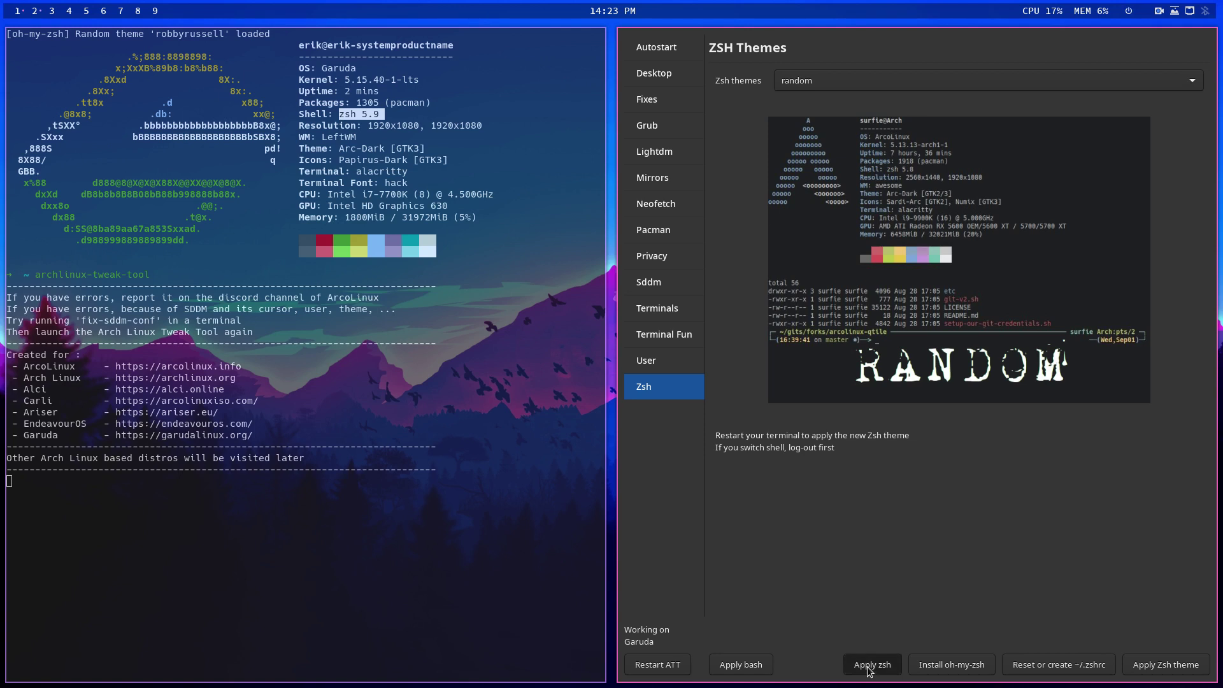
left_click_drag(69, 481, 113, 481)
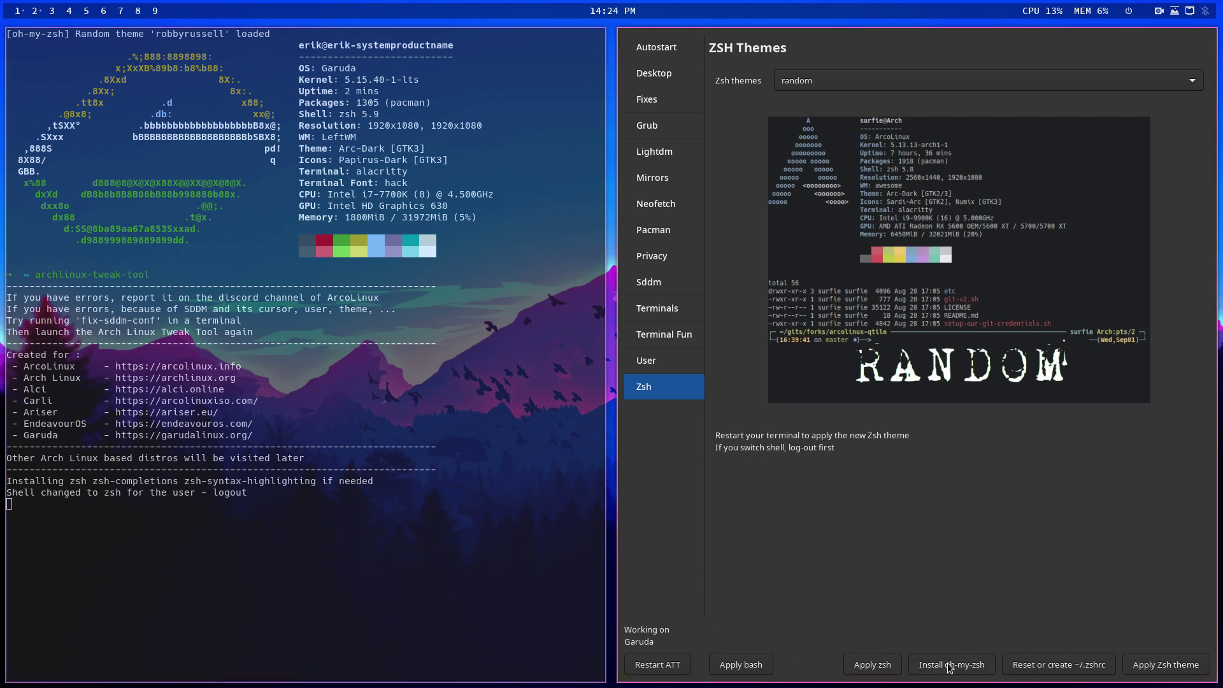
left_click(806, 87)
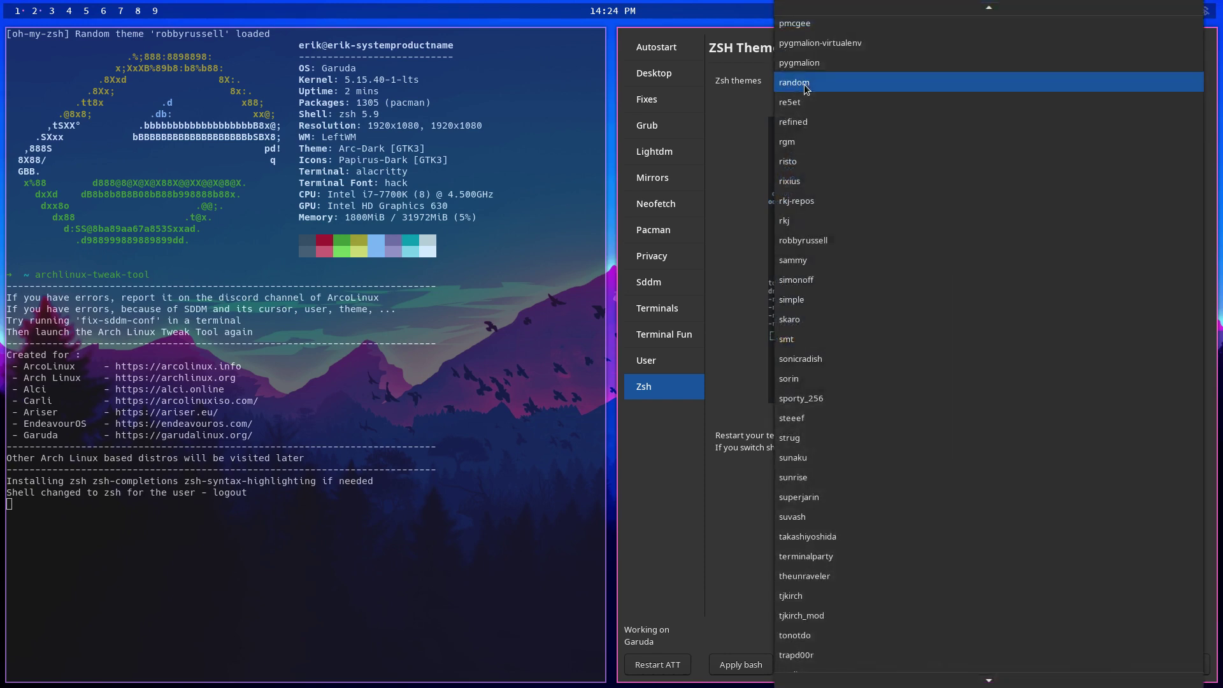
- Browse the zsh theme list, keep 'random' selected, and install oh-my-zsh
scroll(804, 85, "down", 5)
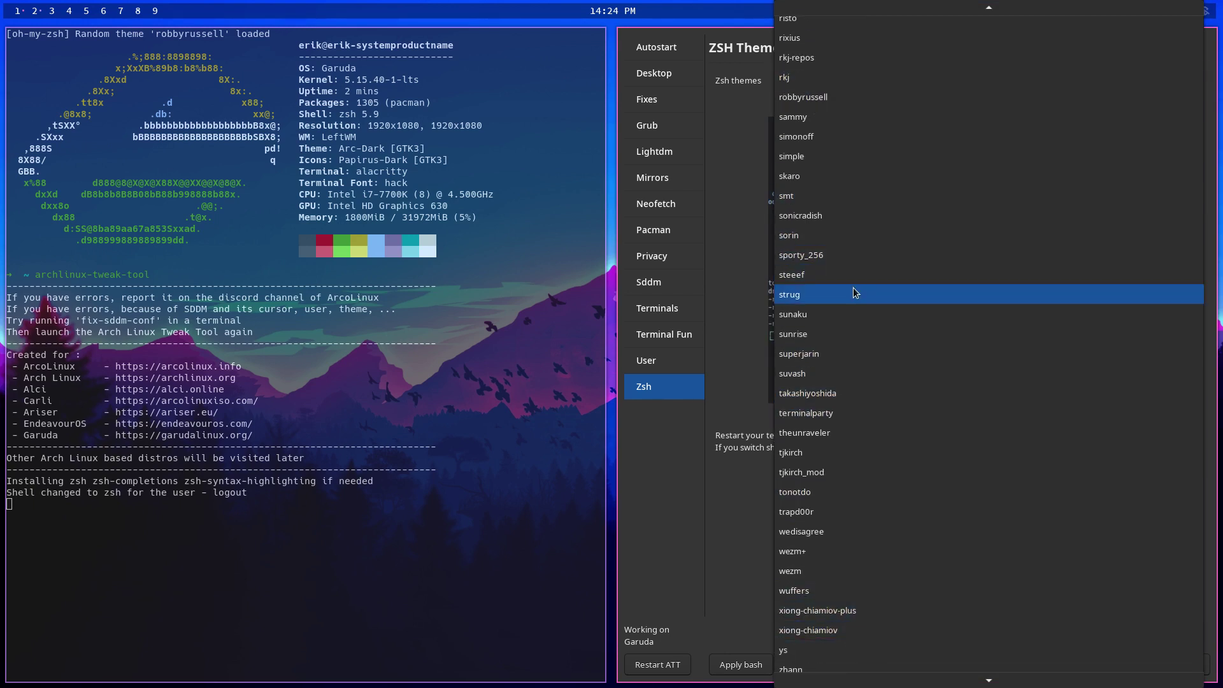
scroll(854, 283, "up", 2)
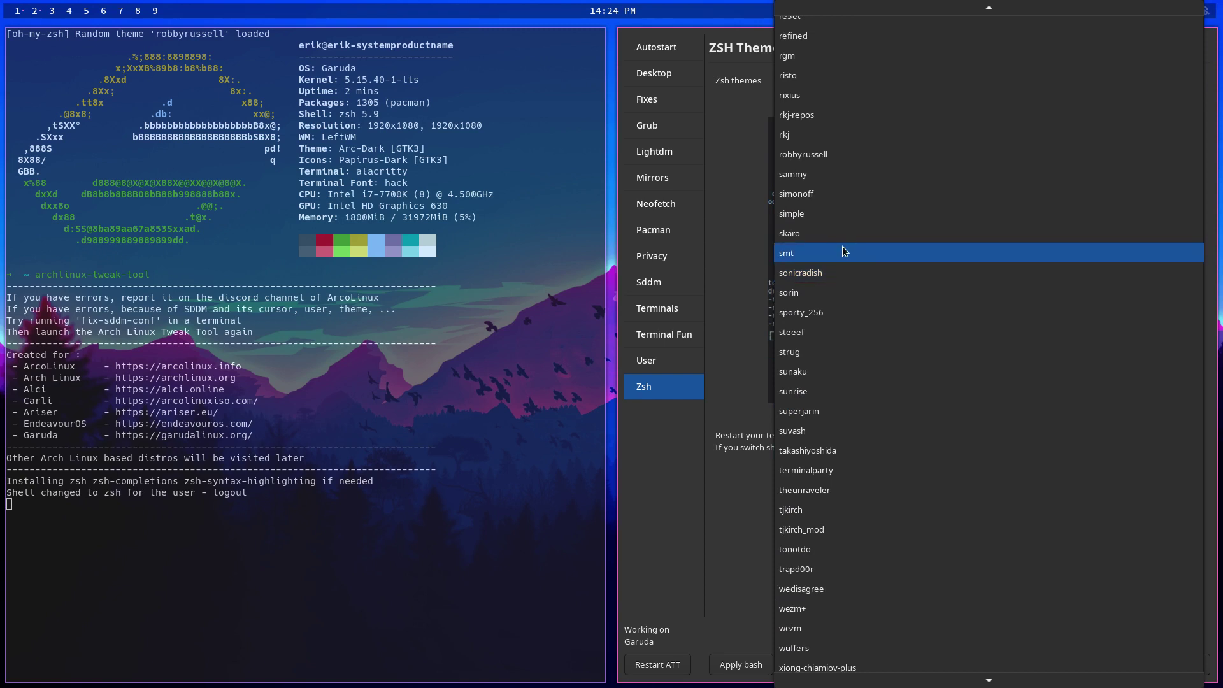
left_click(799, 77)
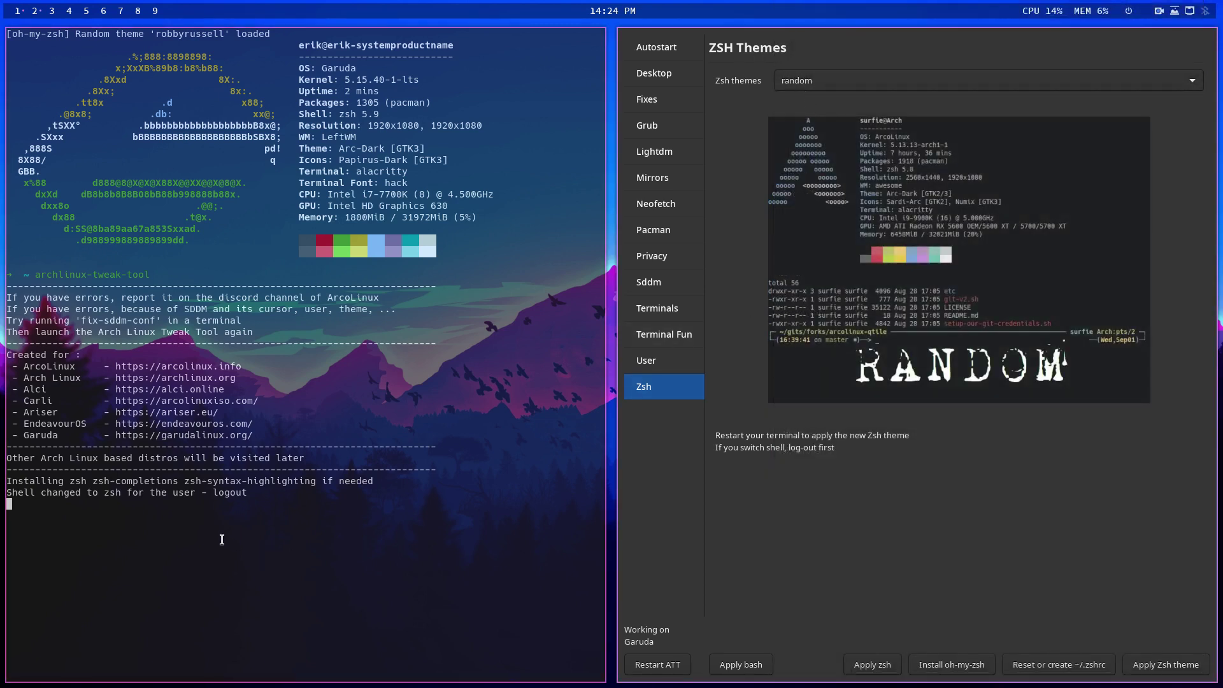
left_click(945, 664)
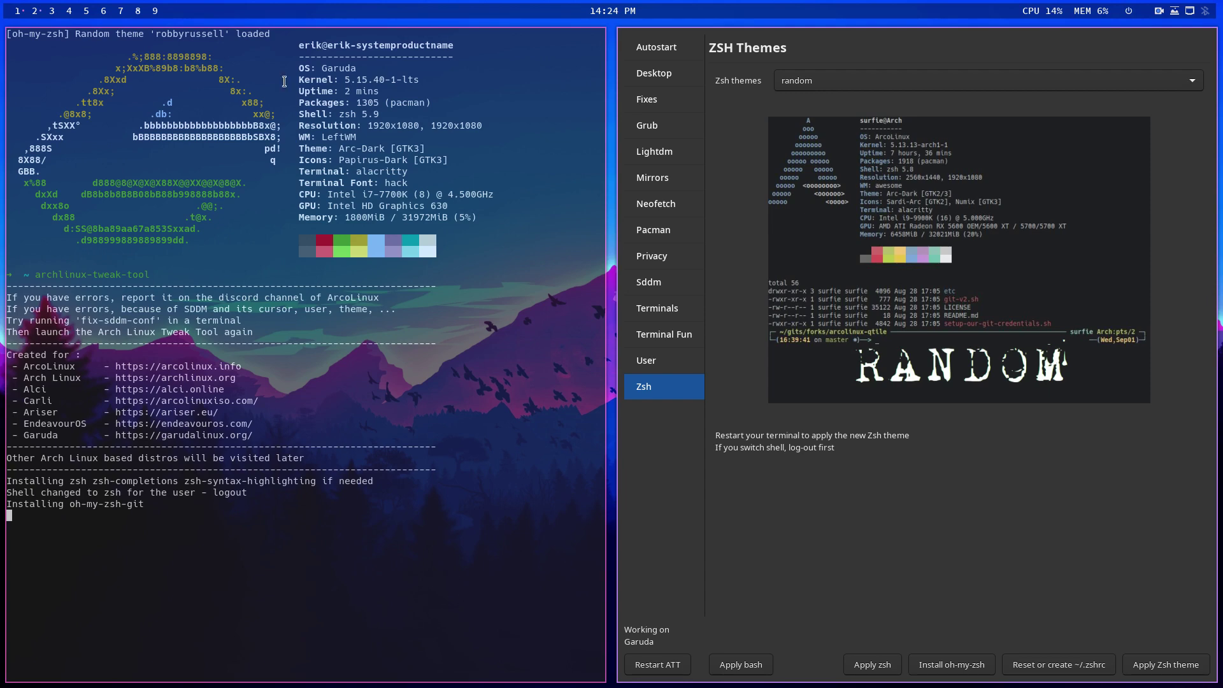
- Open .zshrc from the home folder on an empty workspace
left_click(55, 13)
key("super+e")
left_click(585, 199)
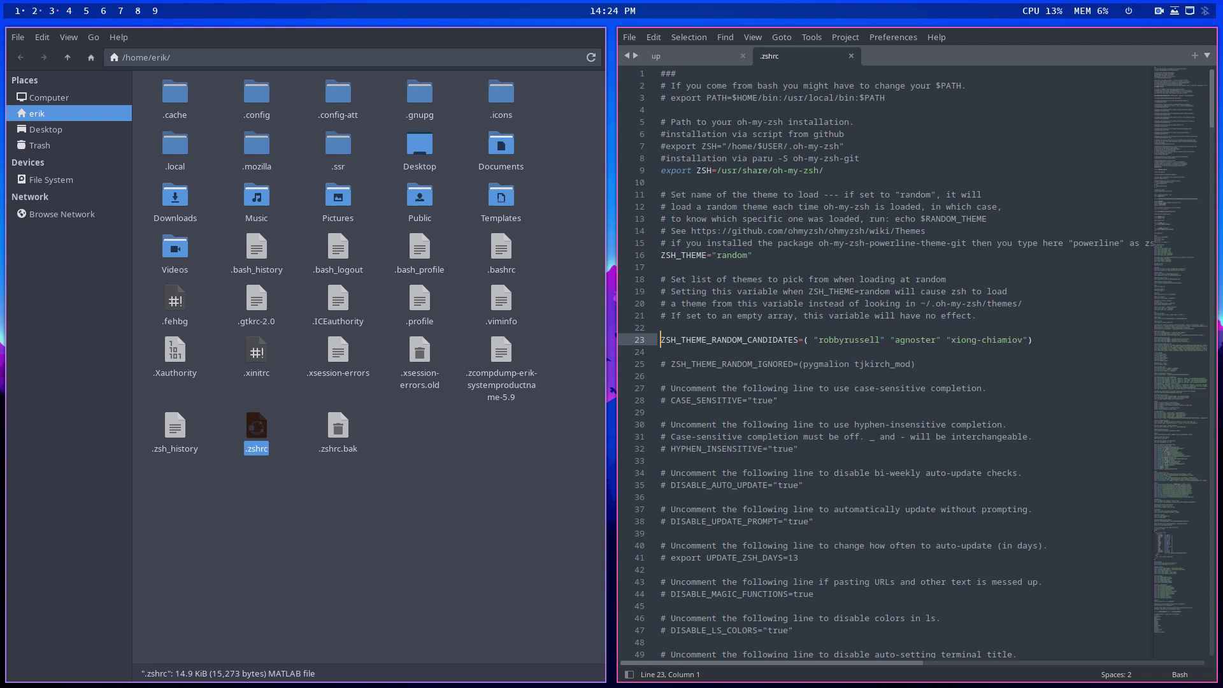
- Comment out line 23 with #, save .zshrc, and open a new terminal to test the theme
type("#")
key("ctrl+s")
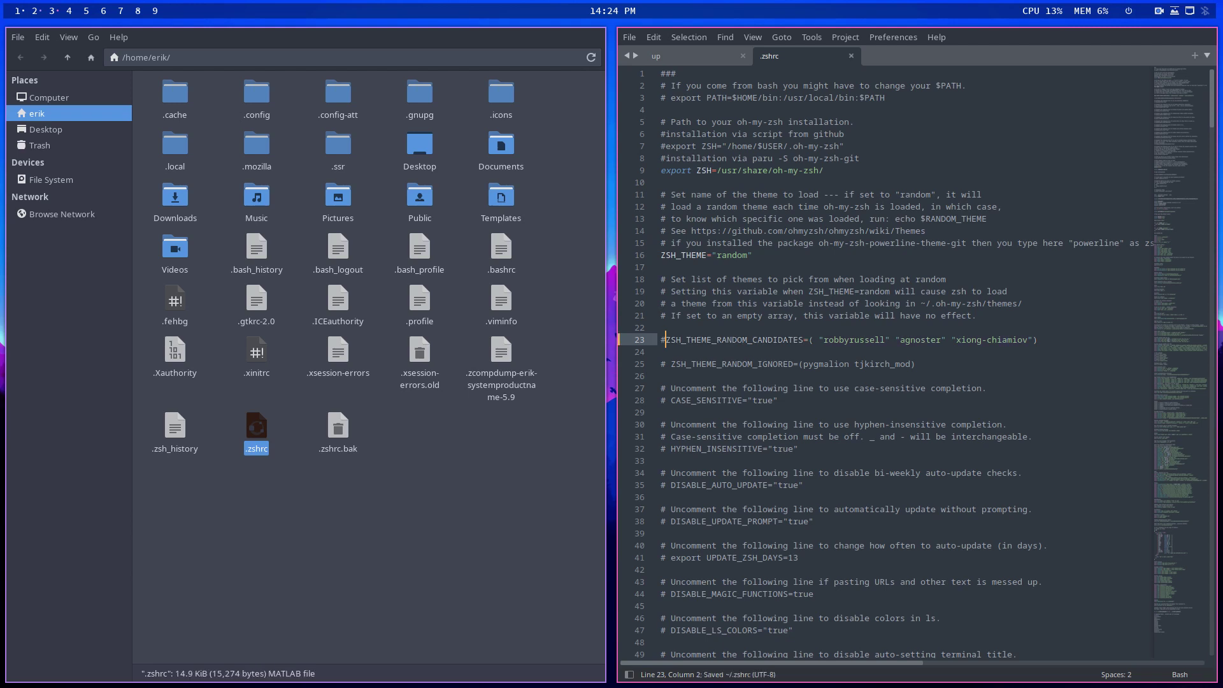
key("super+Return")
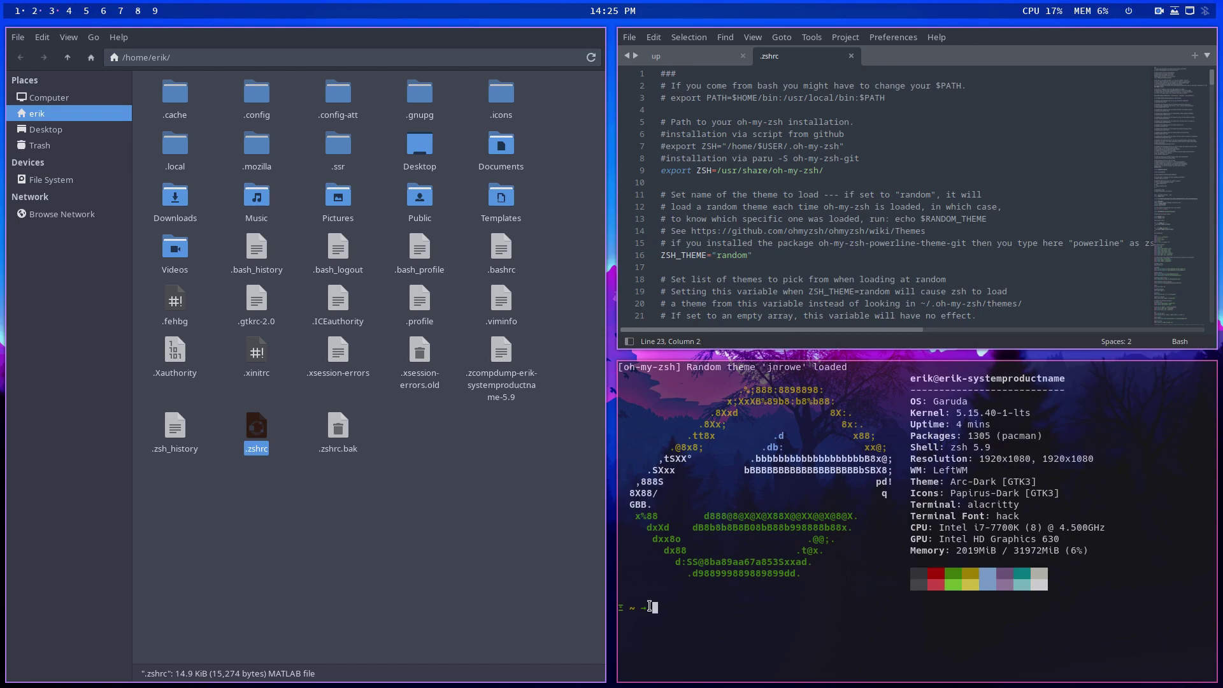
- Open a batch of test terminals on another workspace to sample random themes, then close them
left_click(69, 11)
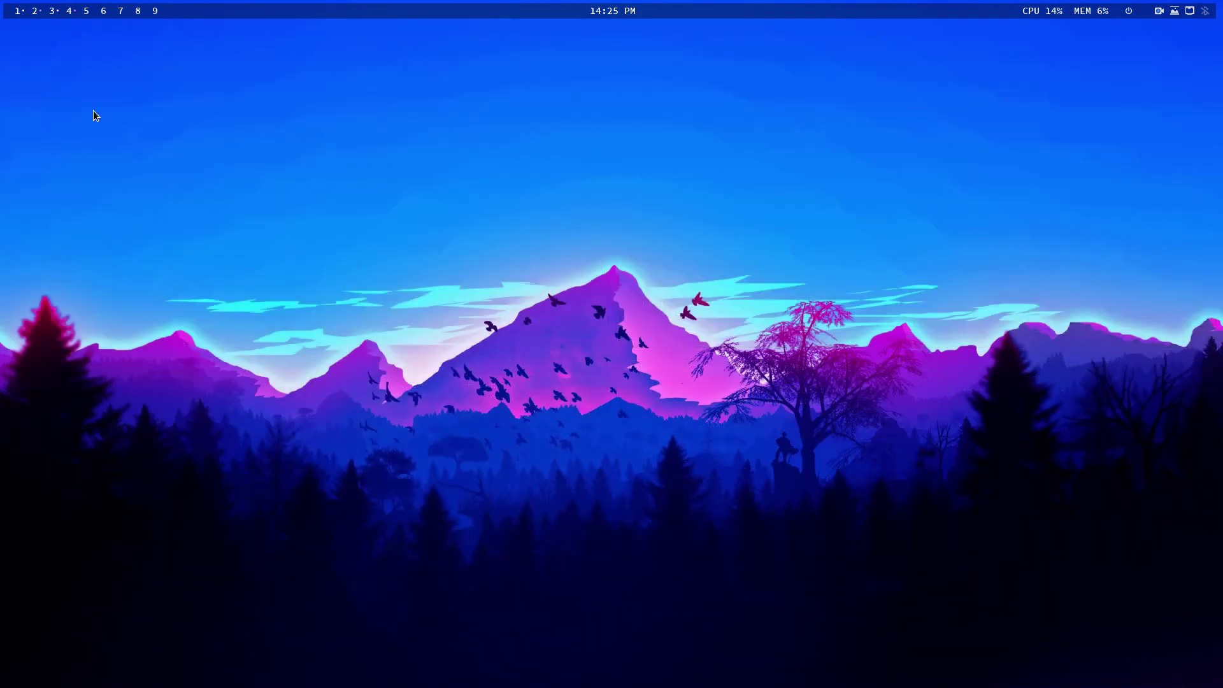
key("super+Return")
key("super+Return")
key("super+Return")
key("super+Return")
key("super+Return")
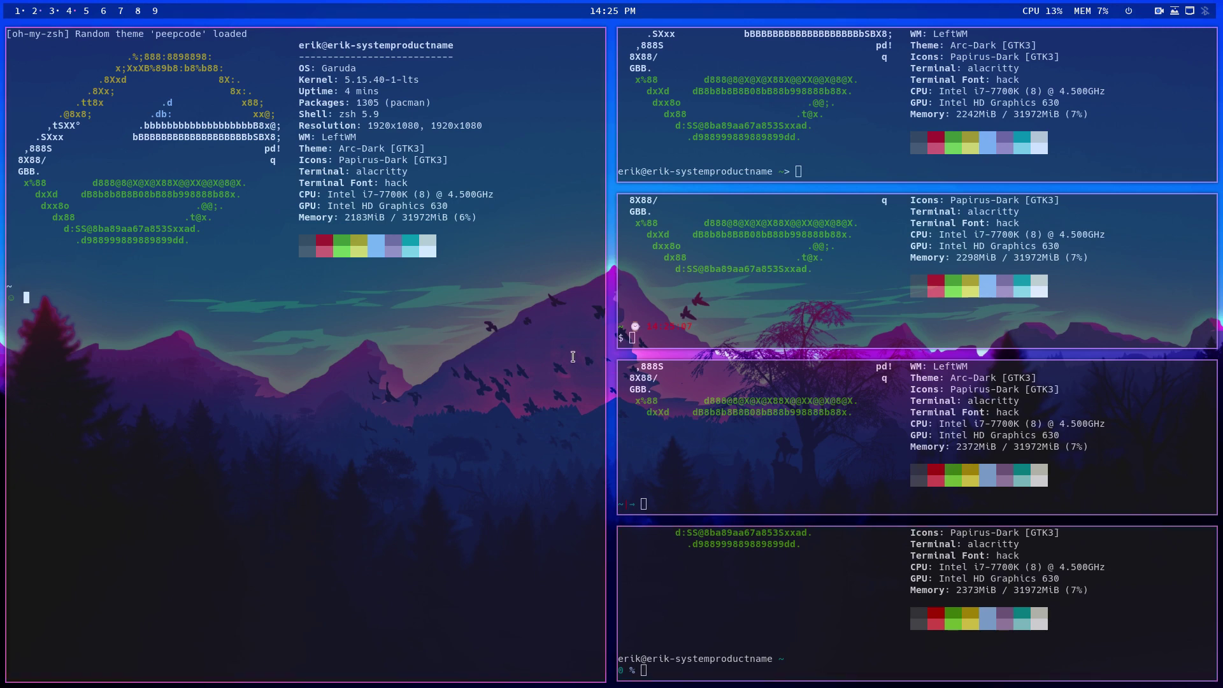
key("super+shift+q")
key("super+shift+q")
key("super+shift+q")
key("super+shift+q")
key("super+shift+q")
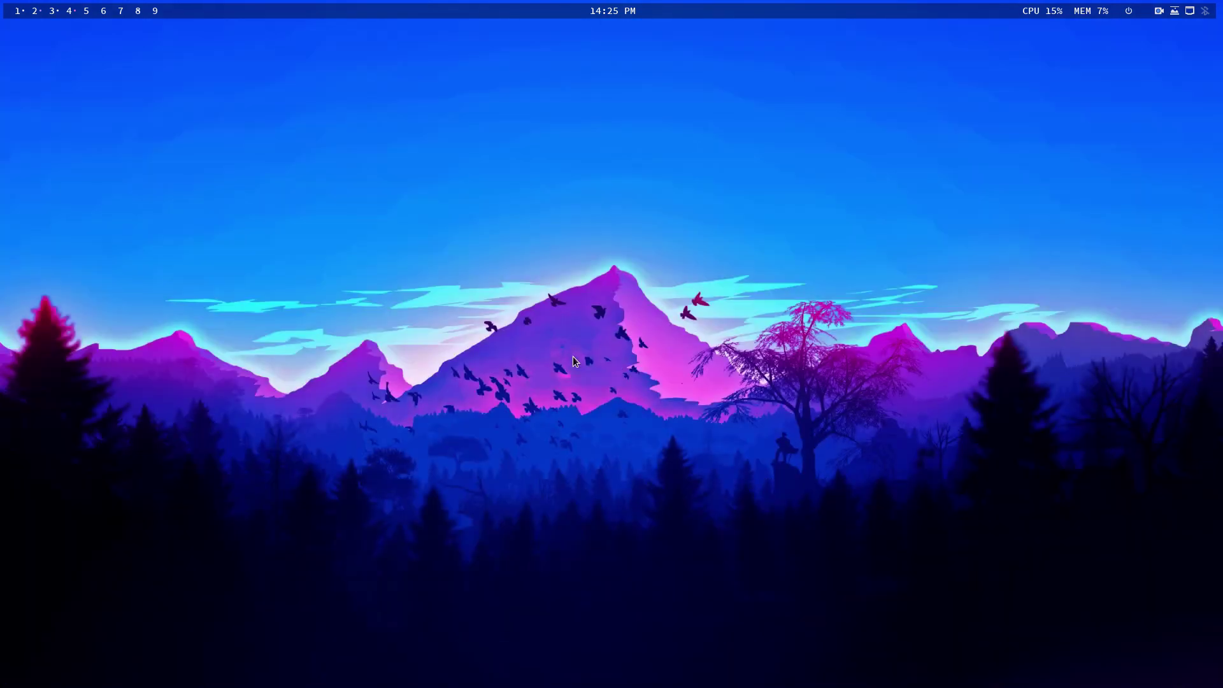
- Open another batch, close all but the fino-time terminal, and select 'fino-time' in its banner
key("super+Return")
key("super+Return")
key("super+Return")
key("super+Return")
key("super+Return")
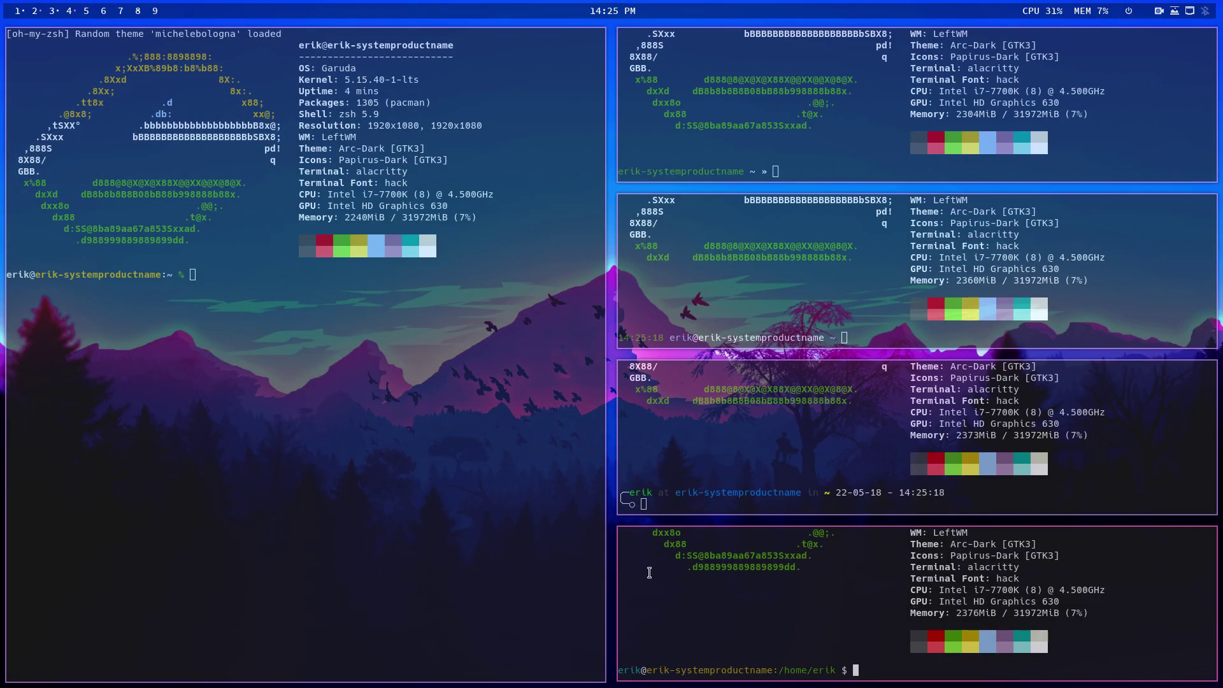
scroll(800, 636, "up", 1)
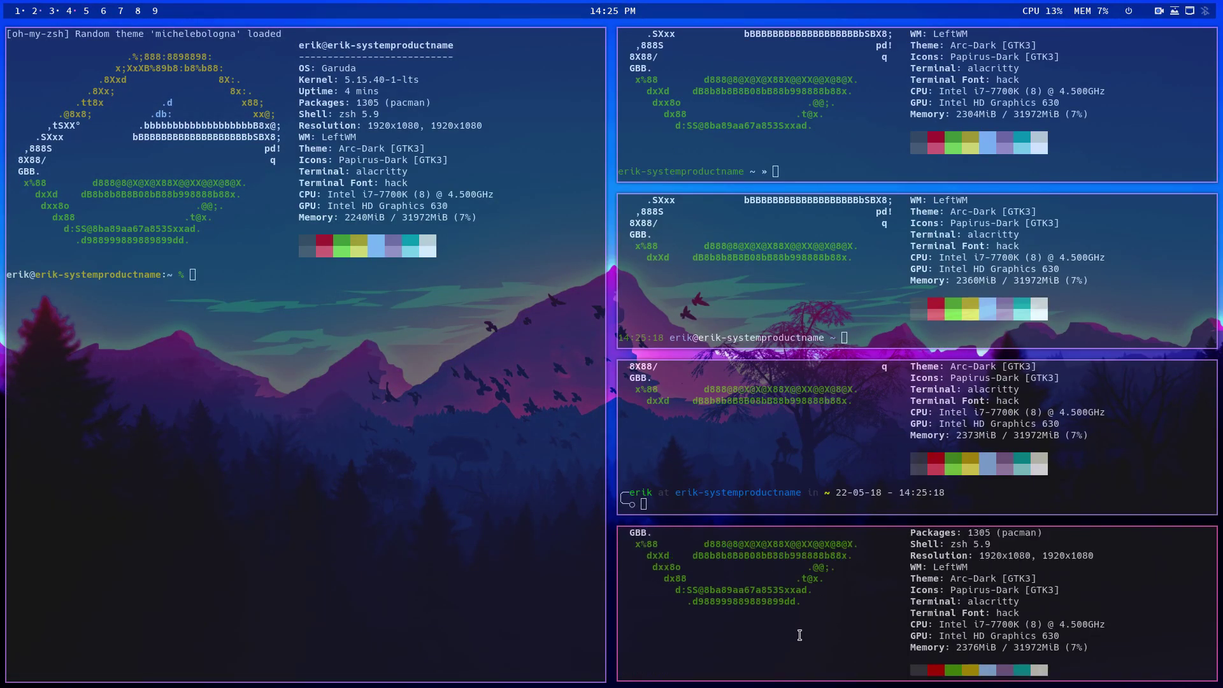
key("super+shift+q")
key("super+shift+q")
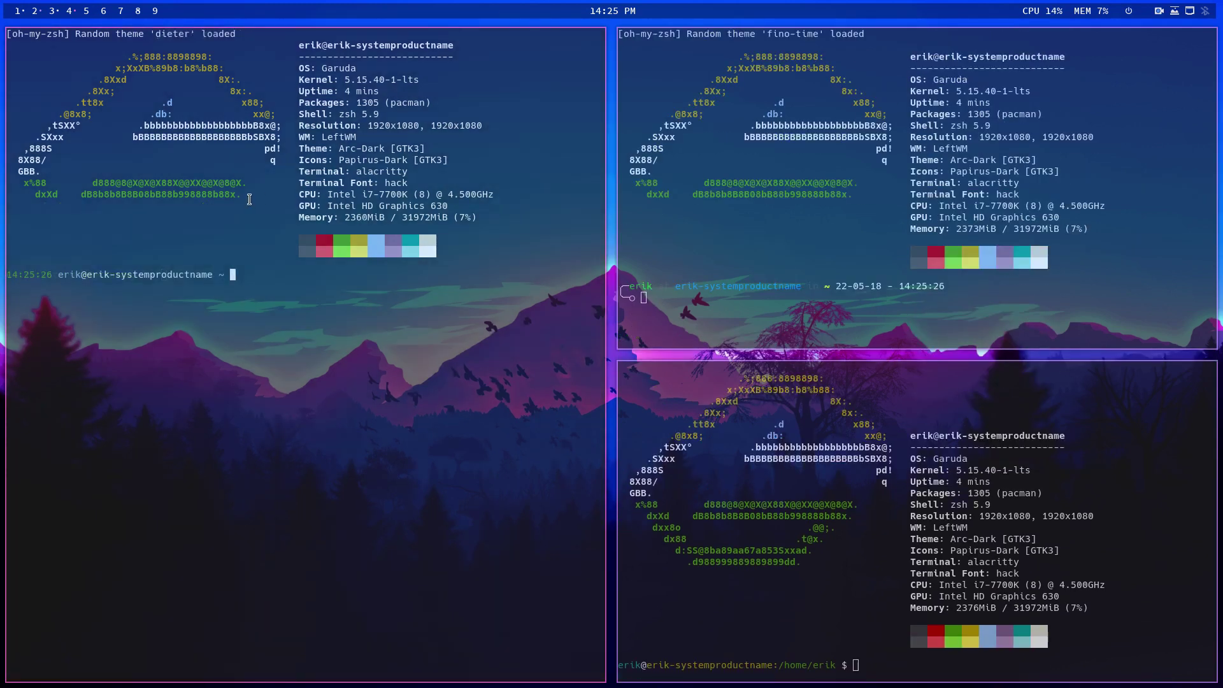
key("super+shift+q")
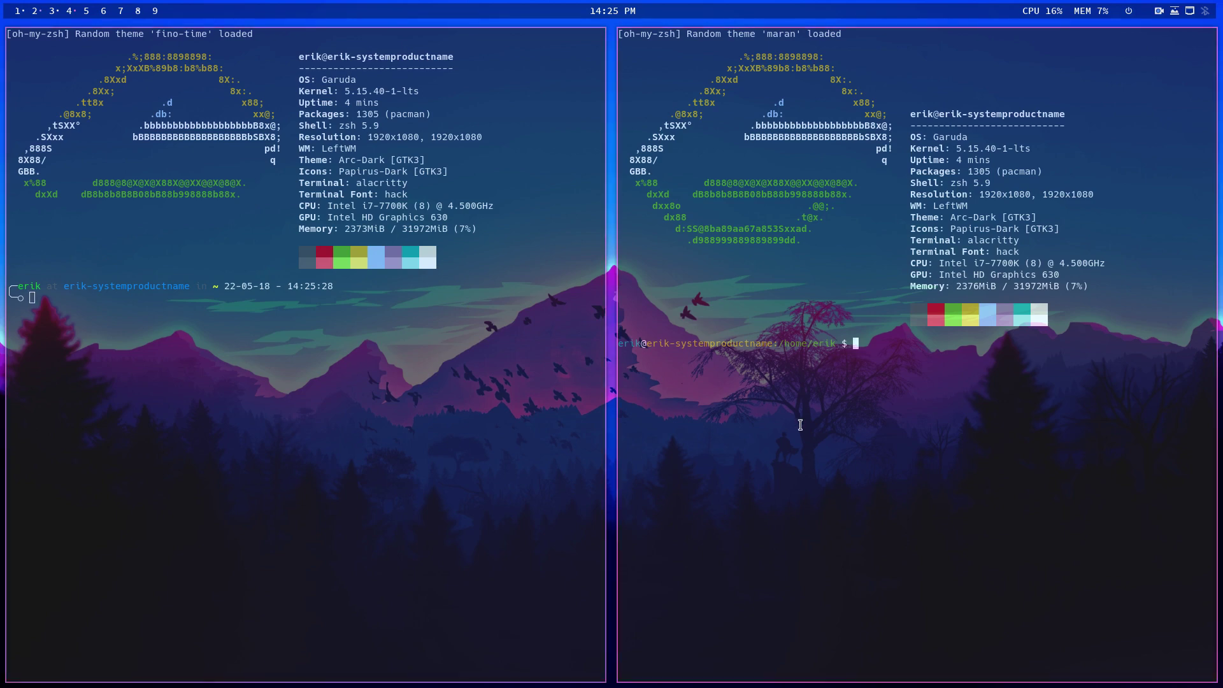
key("super+shift+q")
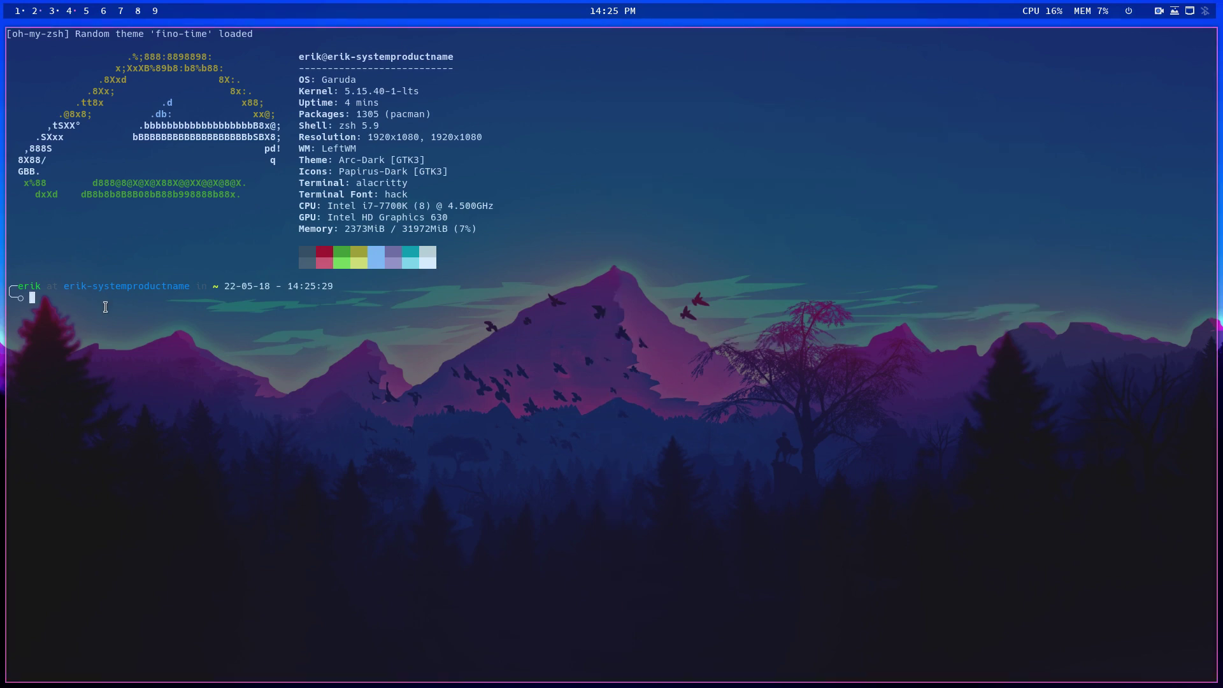
left_click_drag(156, 29, 207, 32)
- Go to the .zshrc workspace and close the terminal to give Sublime Text more room
left_click(33, 12)
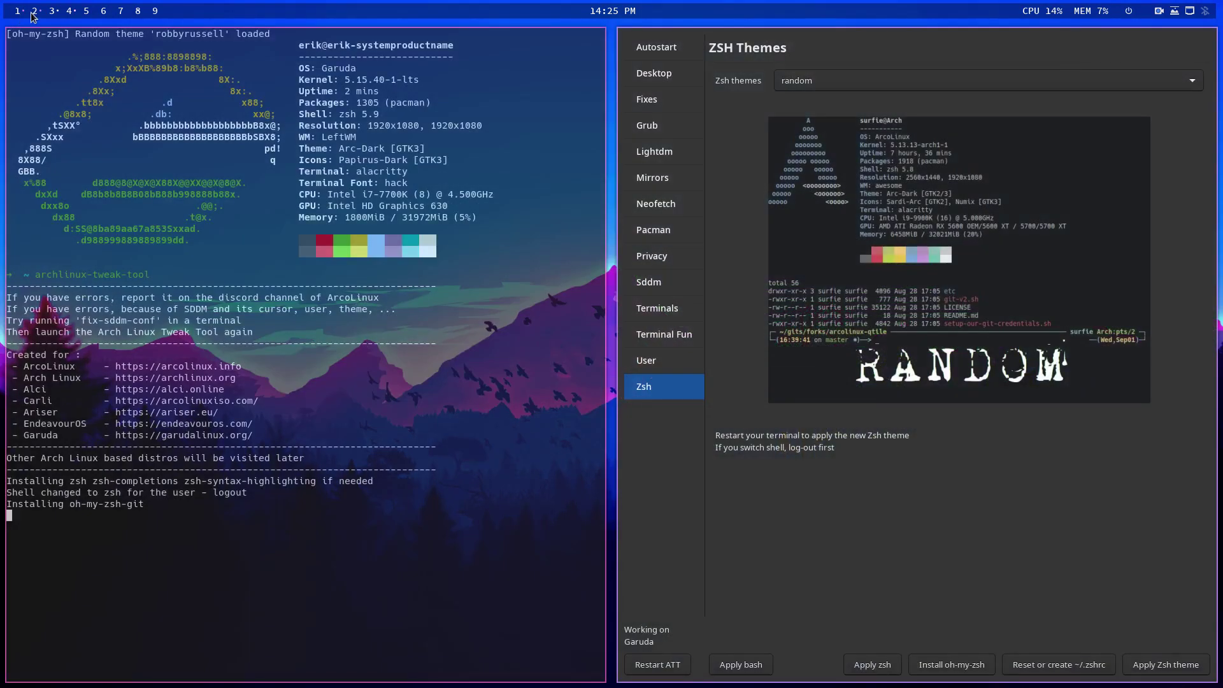
scroll(35, 13, "down", 1)
left_click(67, 11)
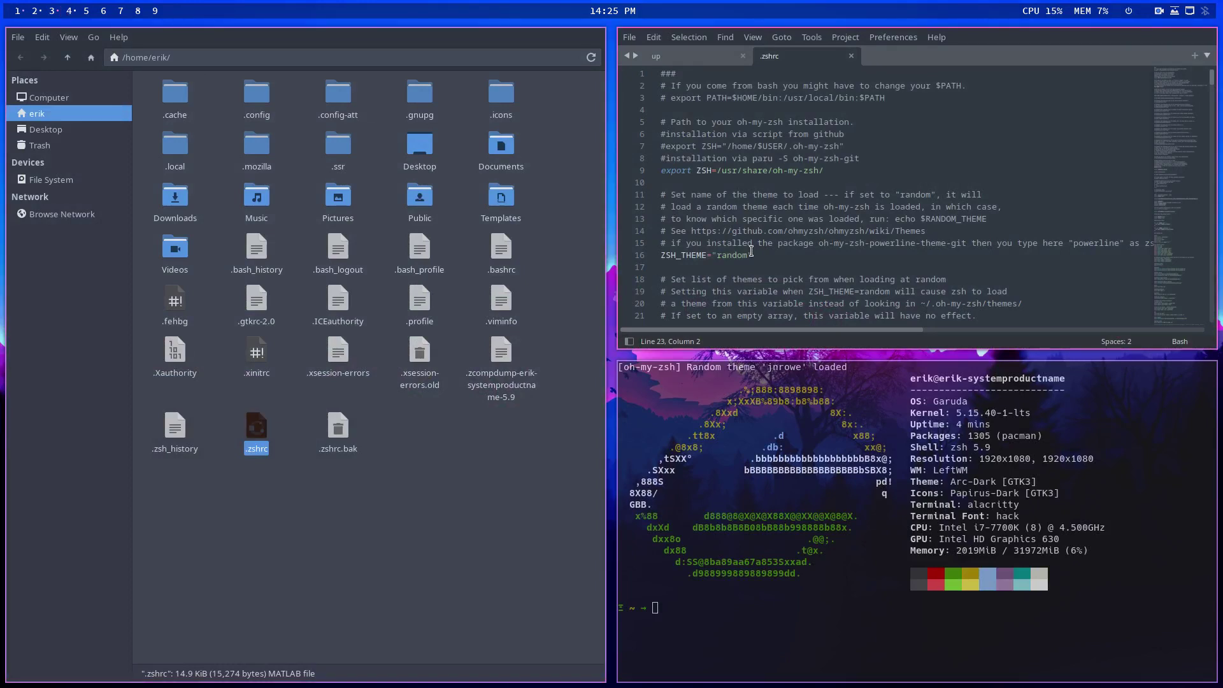
scroll(752, 251, "down", 1)
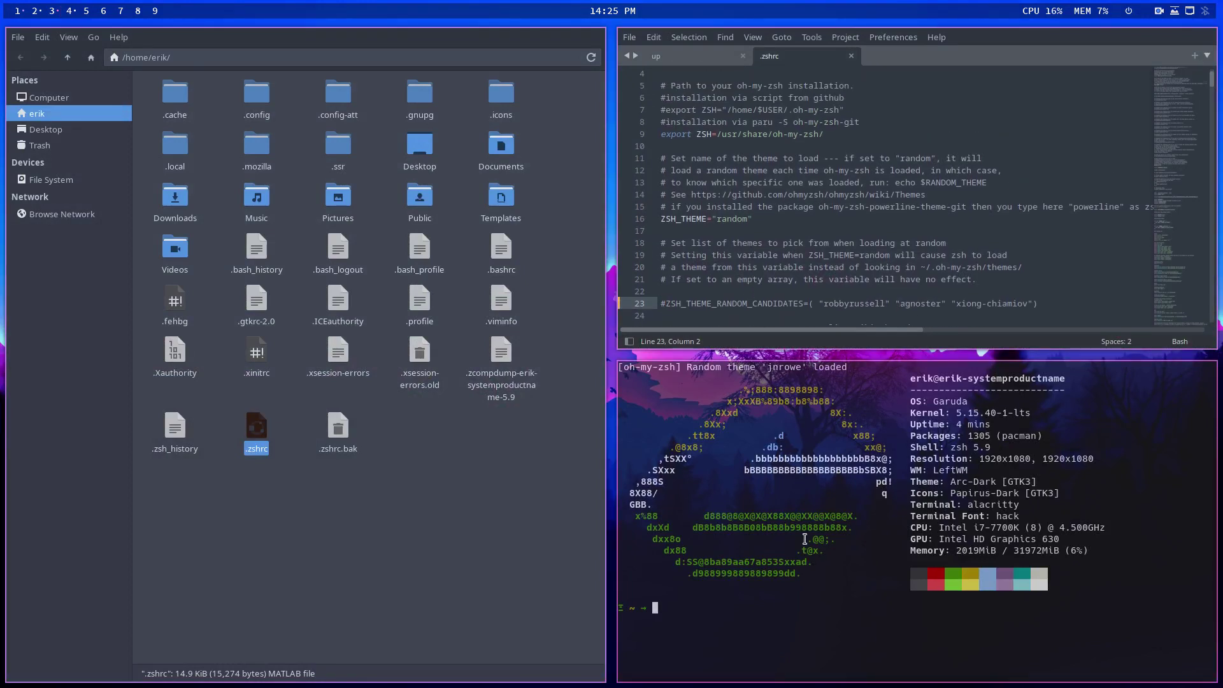
key("ctrl+d")
- Add "fino-time" to the candidate list on line 23 and delete robbyrussell
left_click(1029, 305)
type("\"")
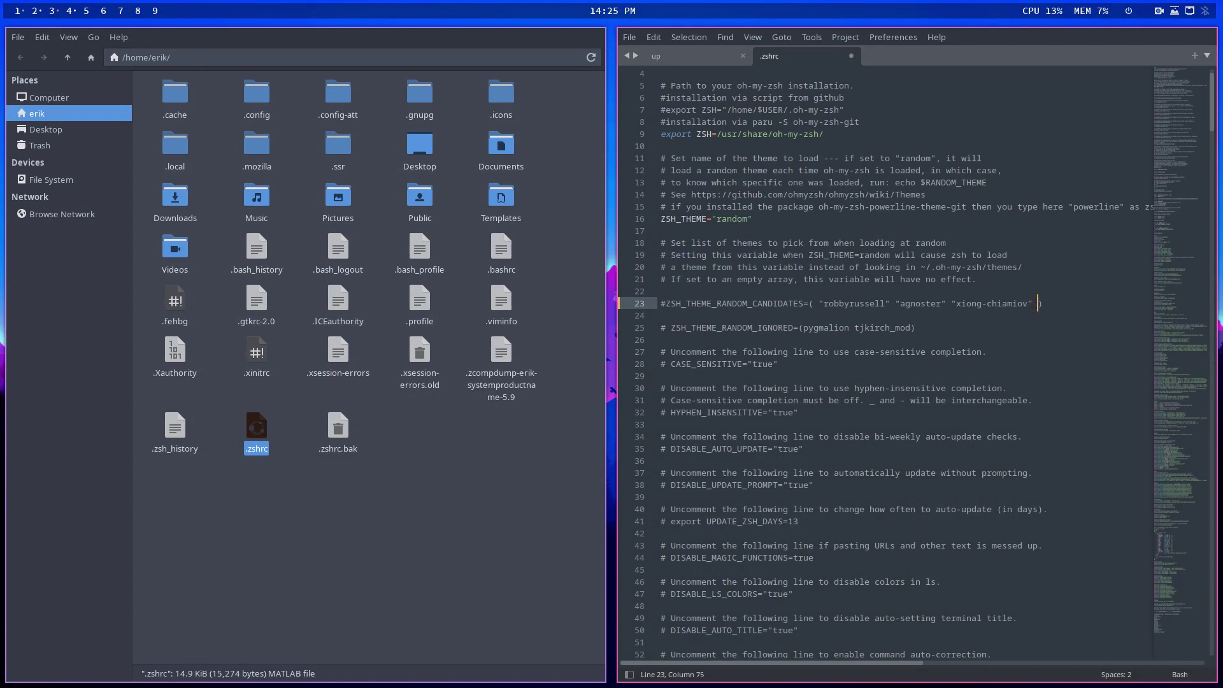
type("fino-time\"")
left_click(1038, 304)
type("\"")
key("Left")
key("Left")
key("Left")
key("Left")
key("Left")
key("Left")
key("Left")
key("Left")
key("Left")
key("Left")
key("Left")
key("Left")
key("Left")
key("Left")
key("Left")
key("Left")
key("Left")
key("Left")
key("Left")
key("Left")
key("Left")
key("BackSpace")
key("BackSpace")
key("BackSpace")
key("BackSpace")
key("BackSpace")
key("BackSpace")
key("BackSpace")
key("BackSpace")
key("BackSpace")
key("BackSpace")
key("BackSpace")
key("BackSpace")
key("BackSpace")
key("BackSpace")
key("BackSpace")
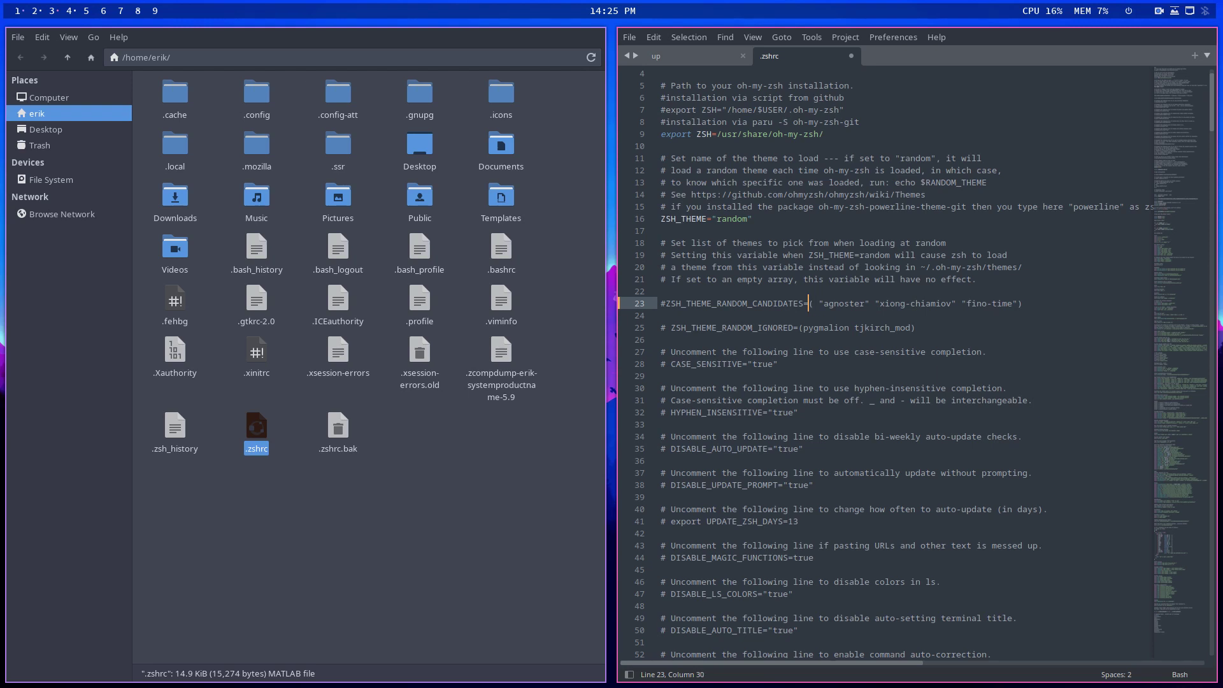
- Remove the leading # from line 23 and save .zshrc
left_click(722, 303)
key("Home")
key("Delete")
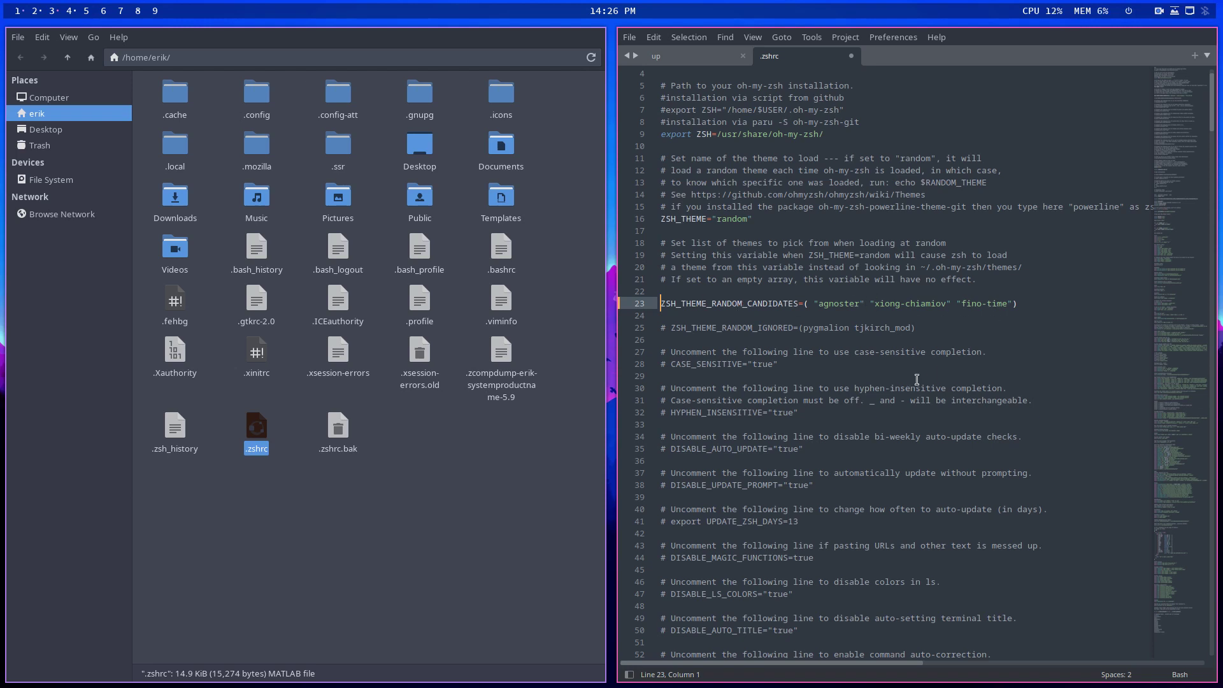
key("ctrl+s")
- Close the old terminal, open a batch of test terminals showing the candidate themes, then close them all
left_click(77, 11)
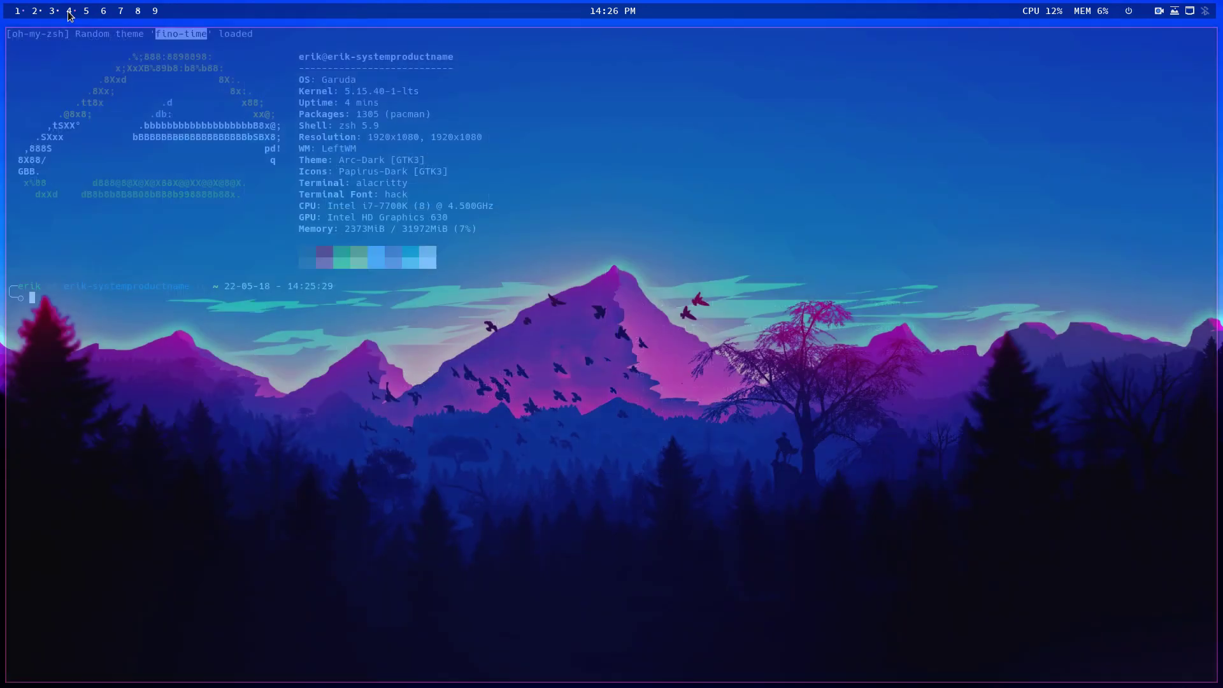
key("super+5")
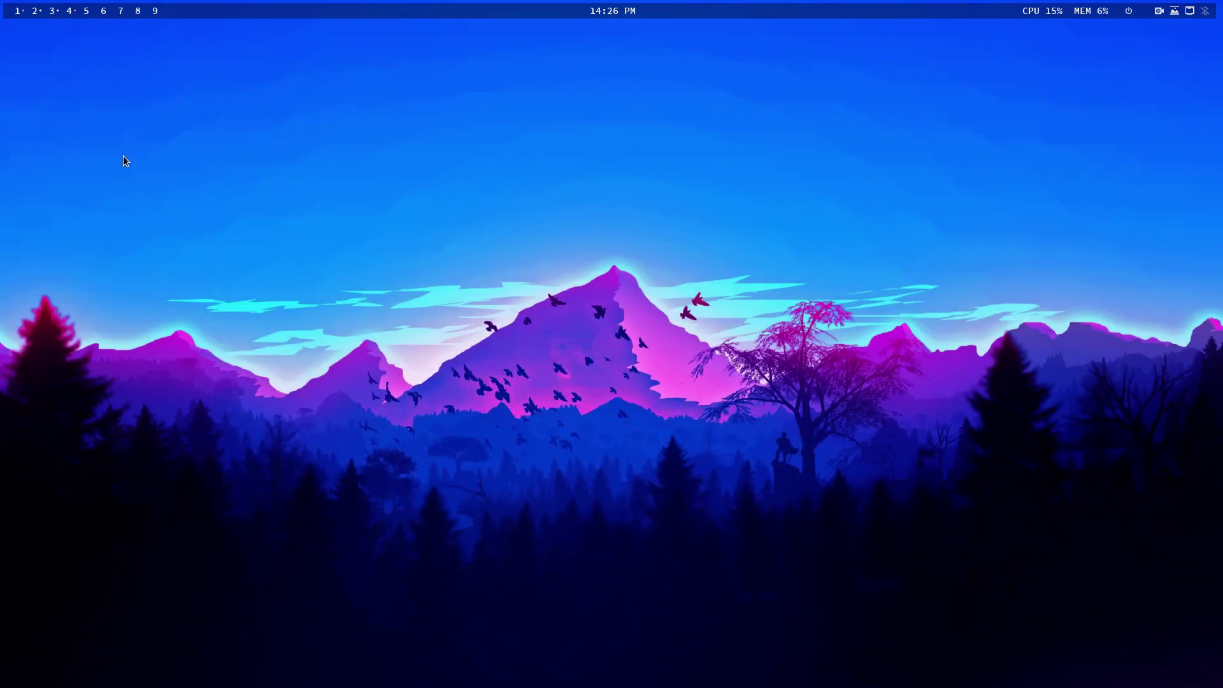
key("super+Return")
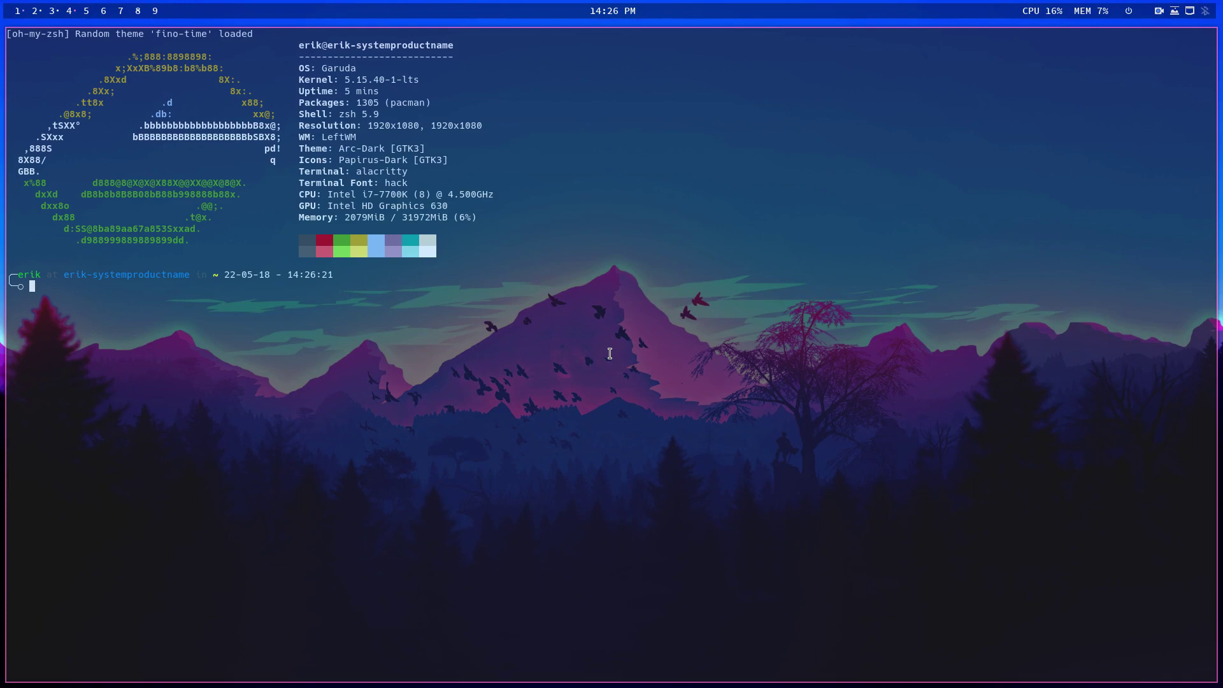
key("super+Return")
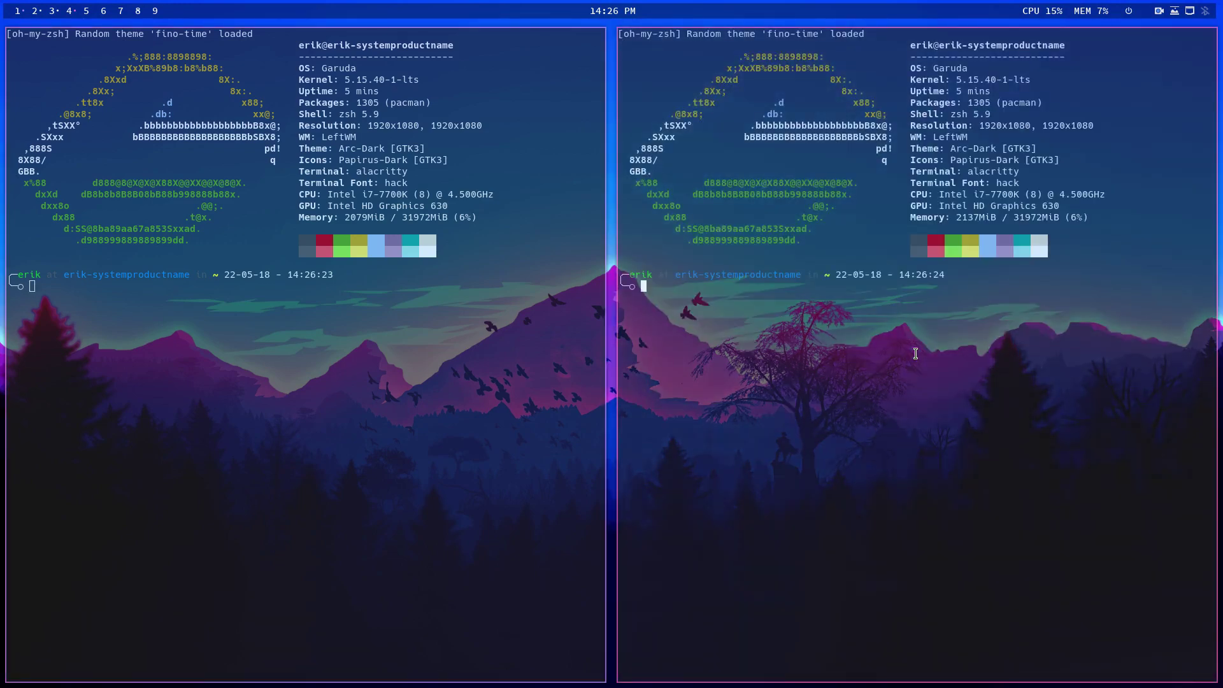
key("super+Return")
key("super+Return")
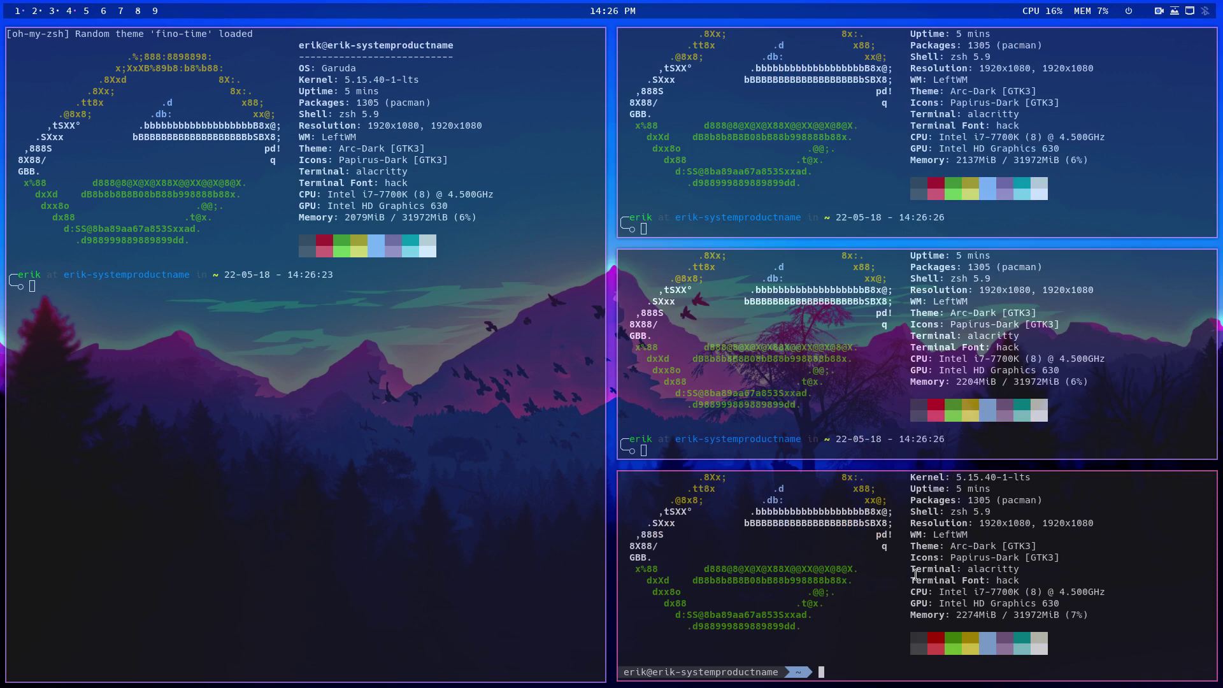
key("super+Return")
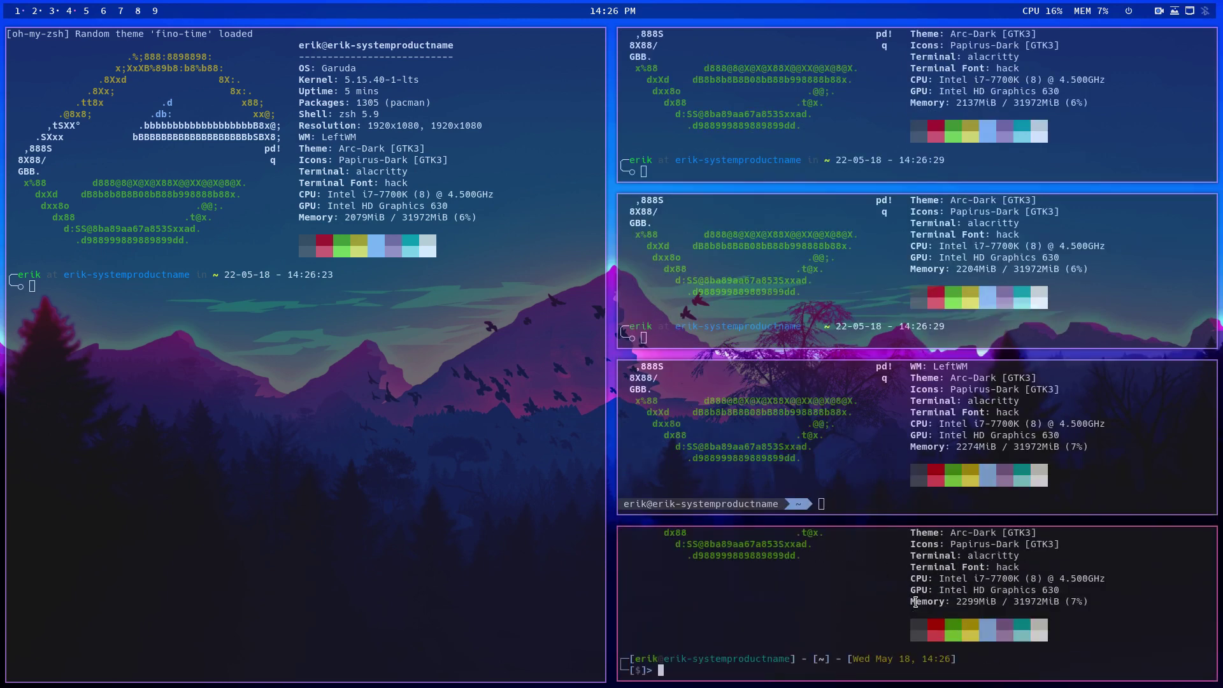
key("super+Return")
key("super+Return")
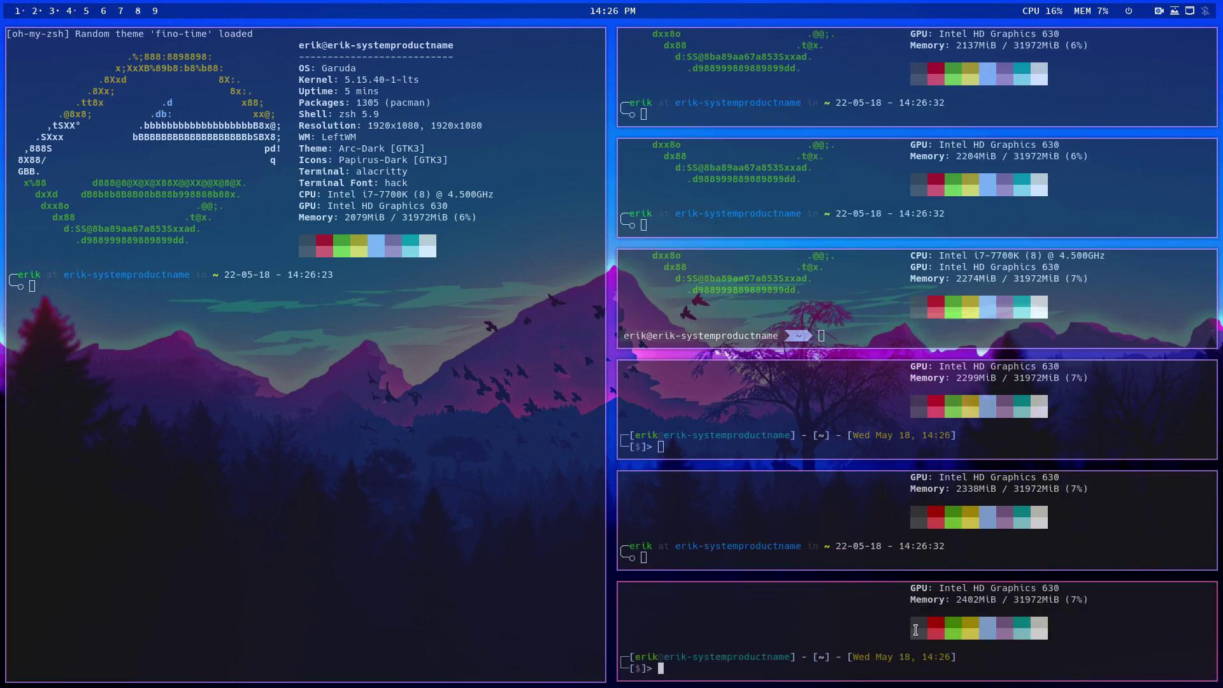
key("super+Return")
key("super+Return")
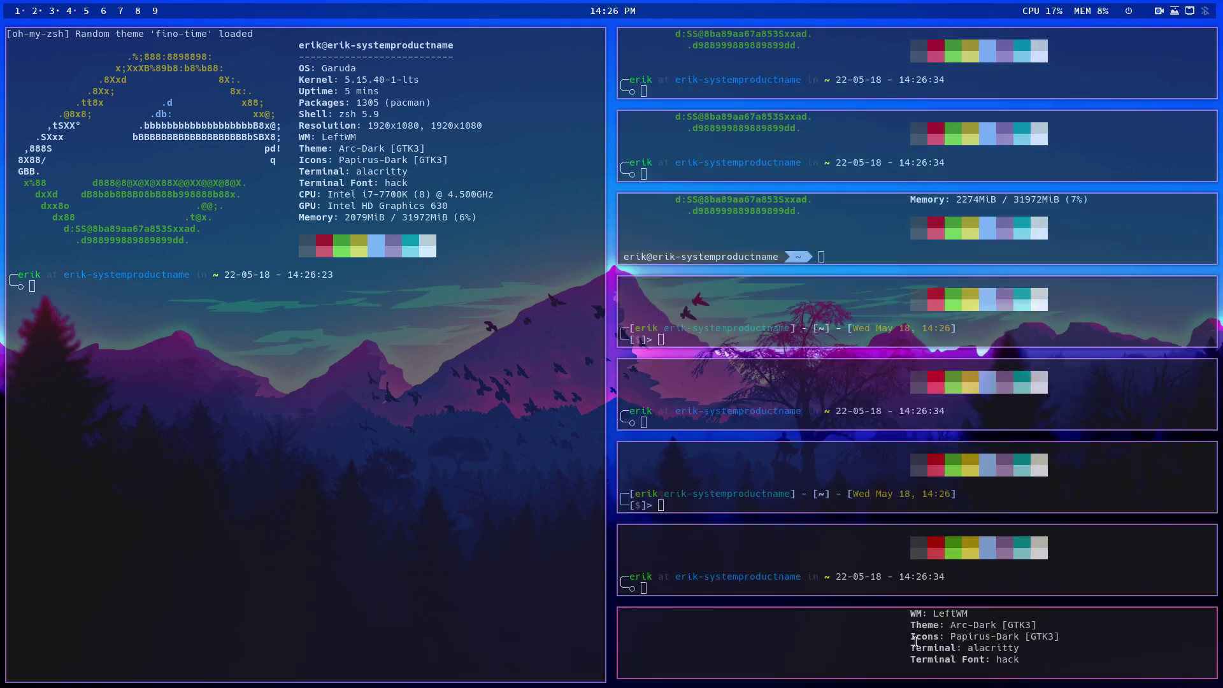
key("super+Return")
key("super+Return")
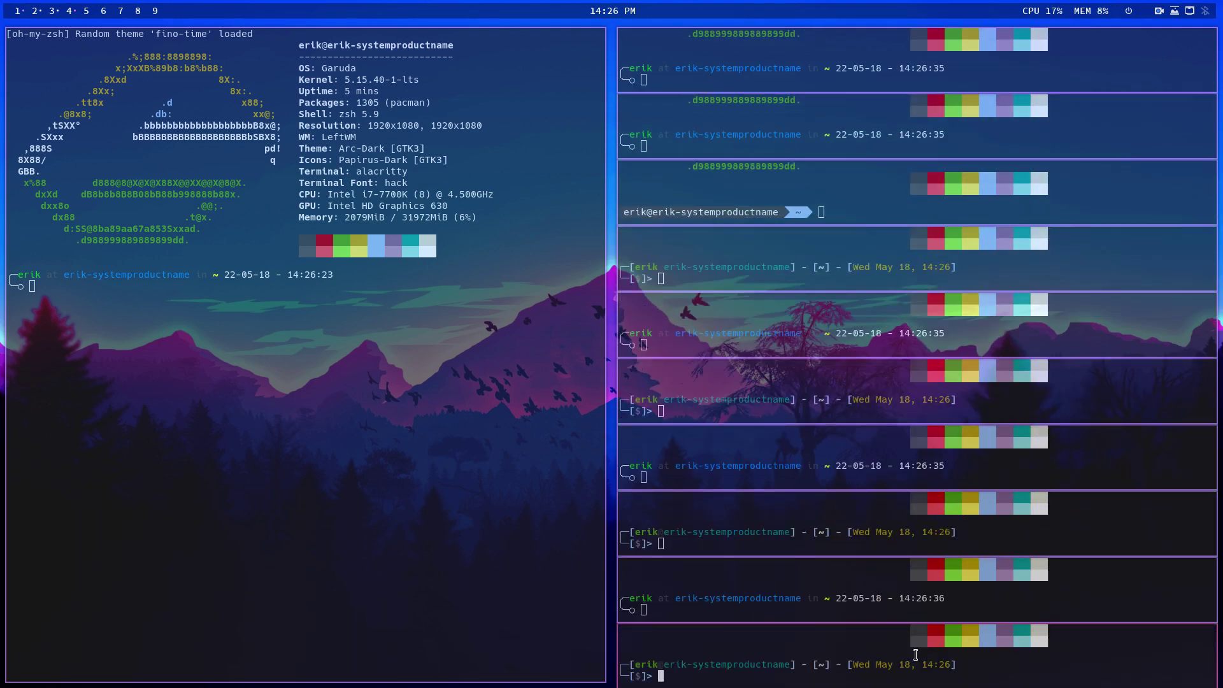
key("super+shift+q")
key("super+shift+q")
key("super+shift+q")
key("super+shift+q")
key("super+shift+q")
key("super+shift+q")
key("super+shift+q")
key("super+shift+q")
key("super+shift+q")
key("super+shift+q")
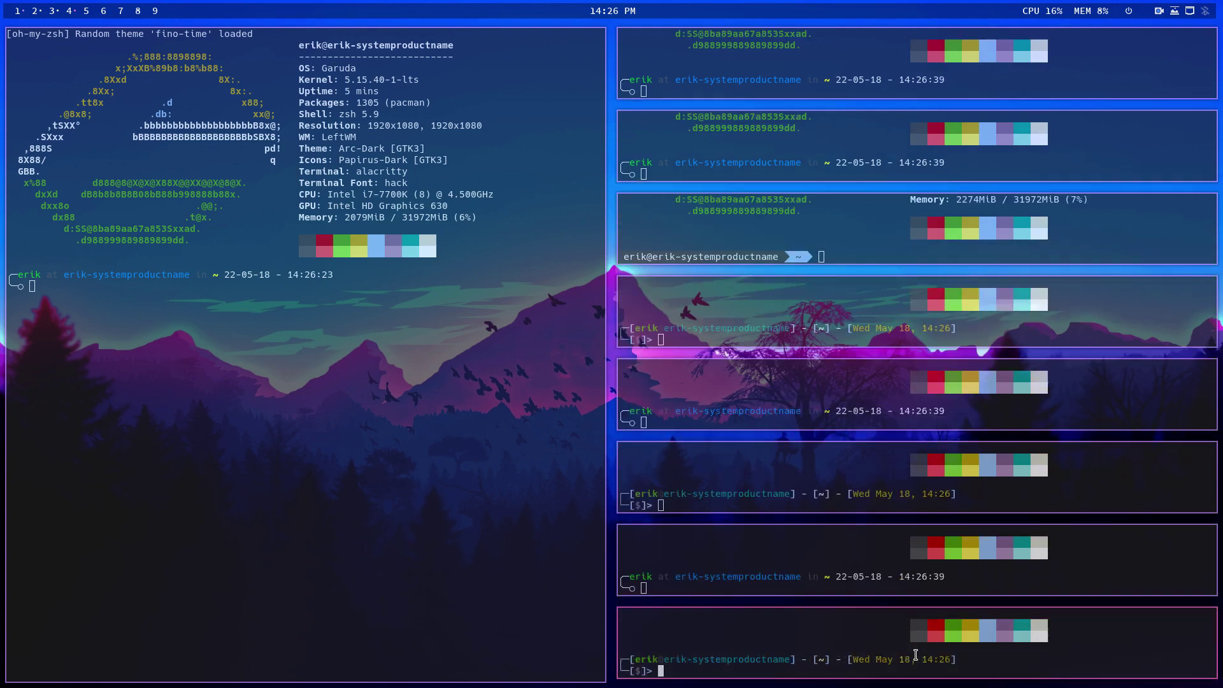
key("super+shift+q")
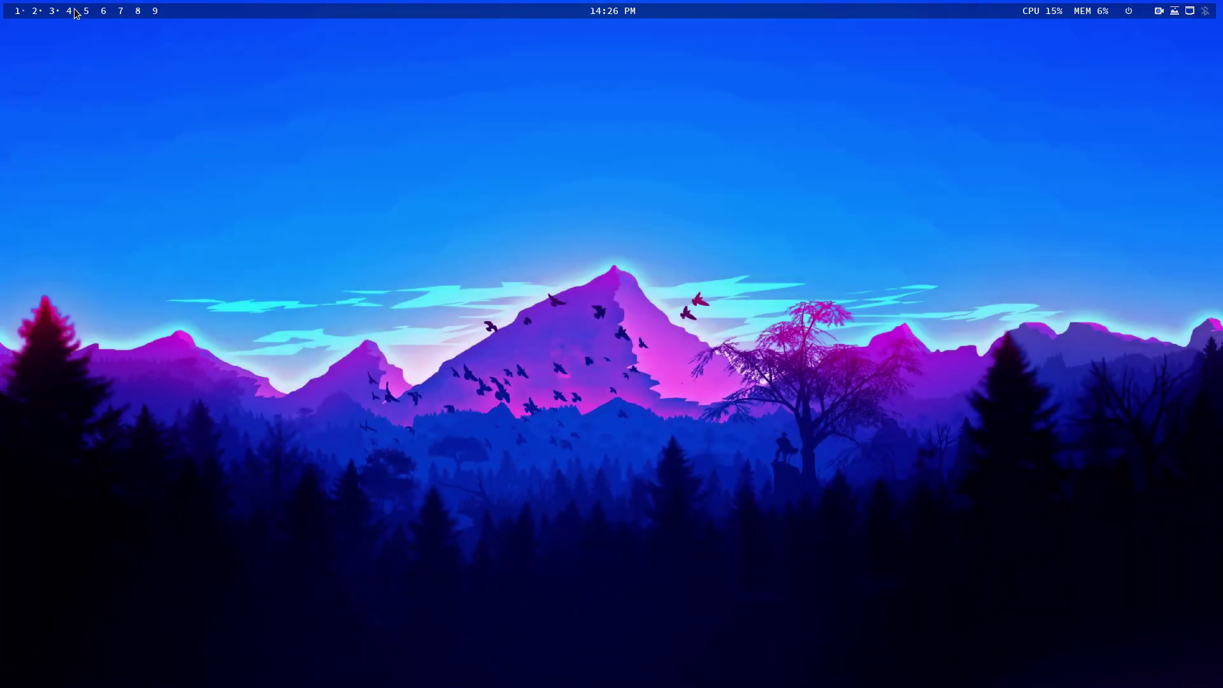
- Close the .zshrc editor and select .zshrc and .zshrc.bak together in Thunar's home folder
left_click(53, 11)
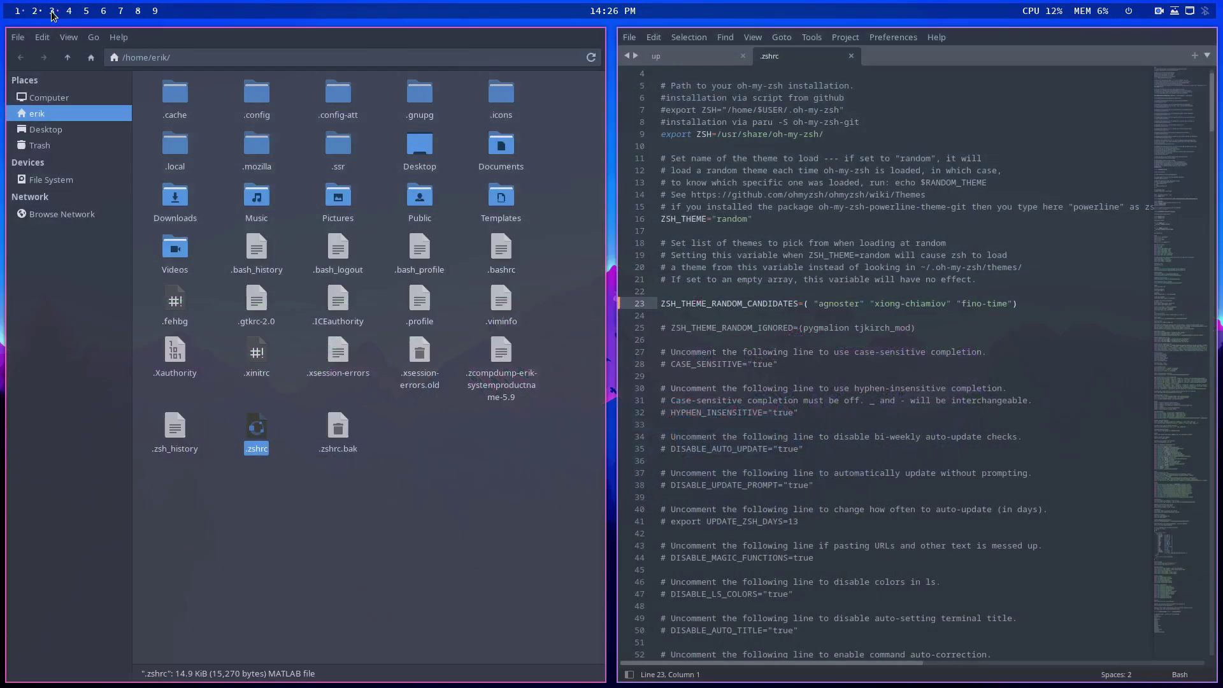
key("super+shift+q")
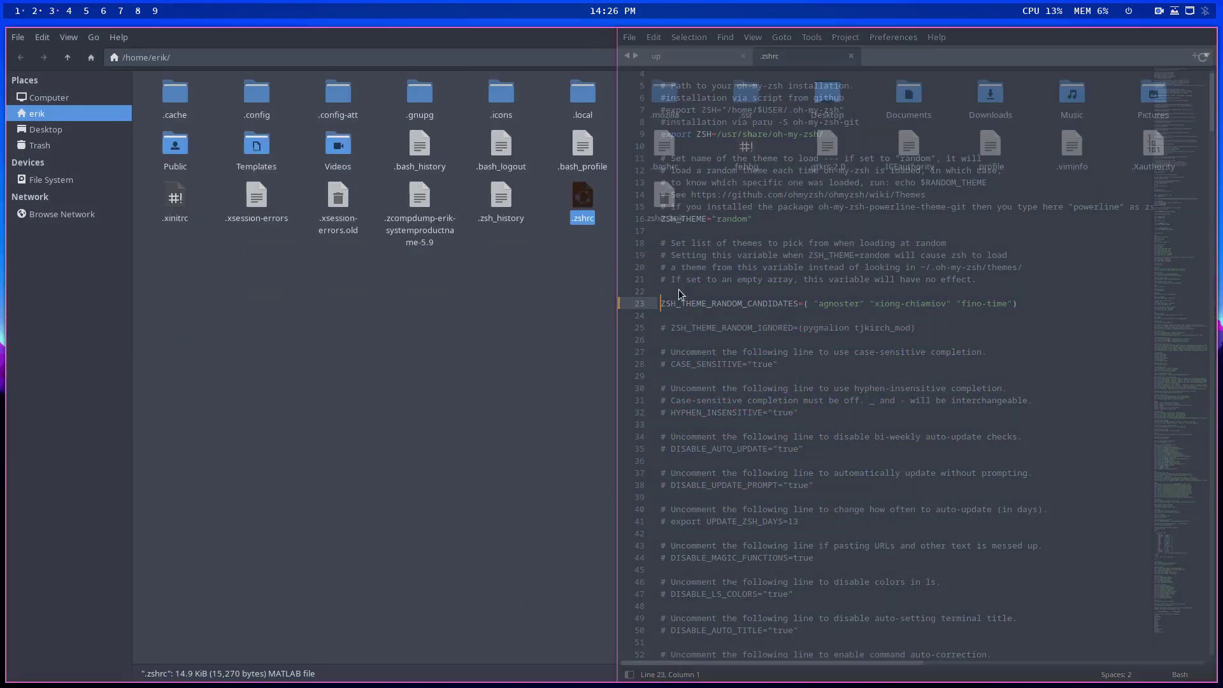
left_click(595, 314)
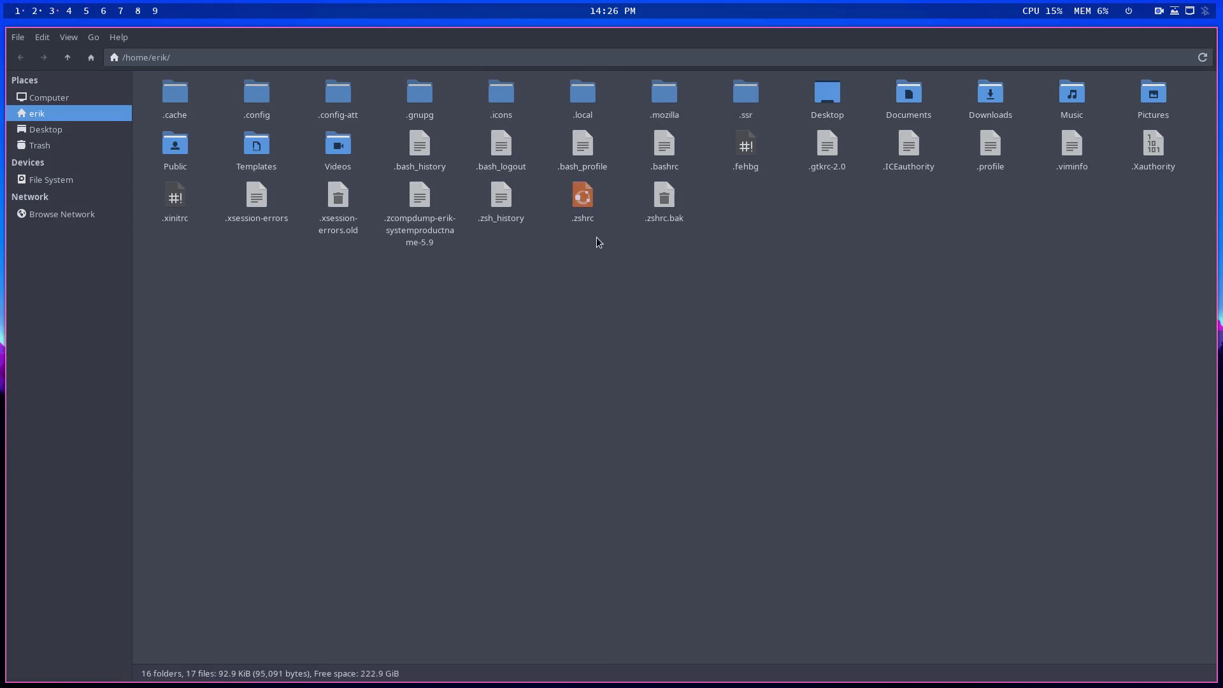
left_click(581, 204)
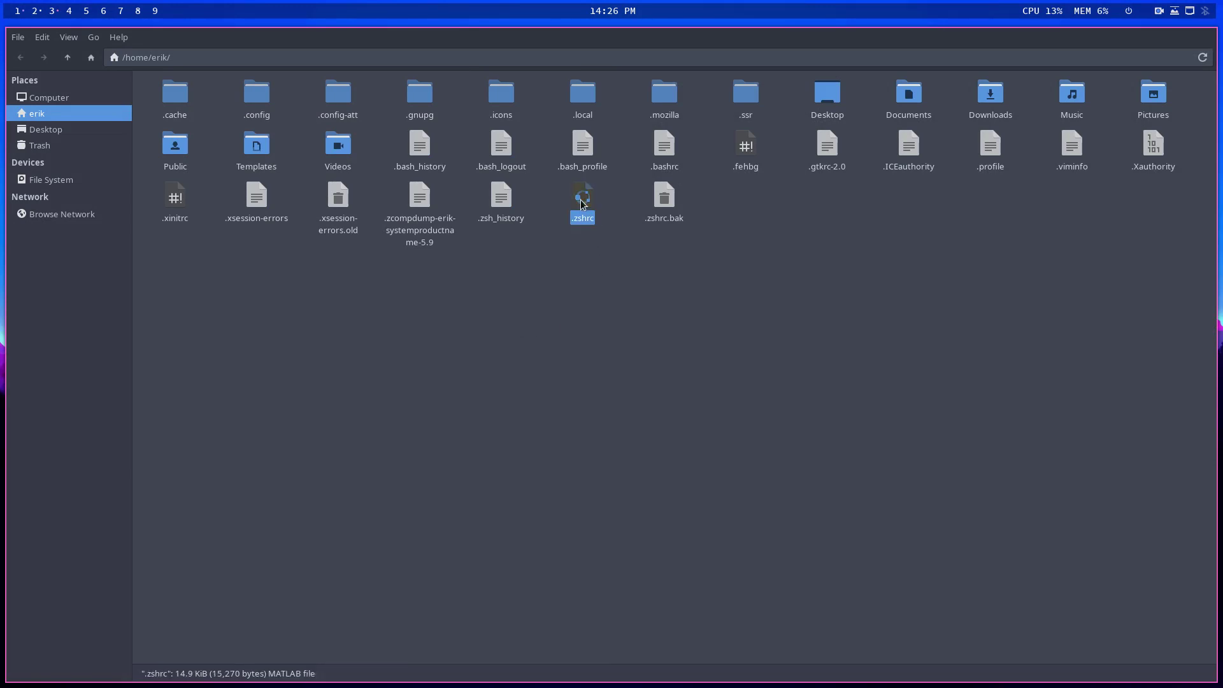
left_click(664, 199)
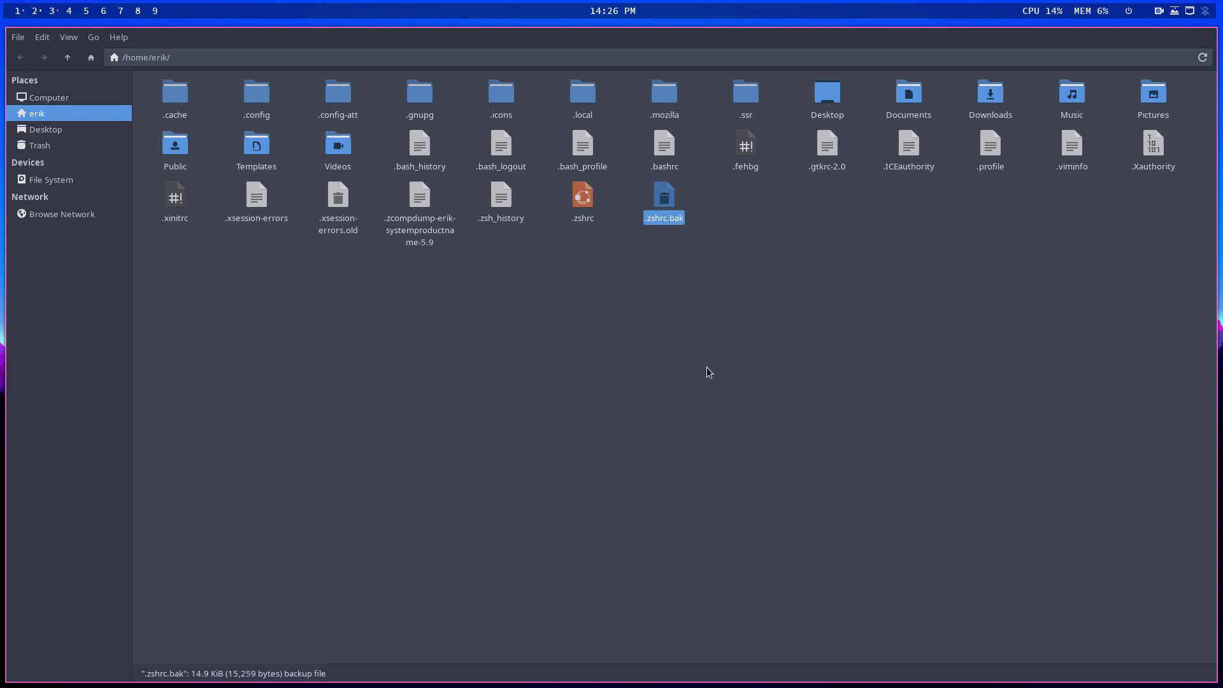
left_click_drag(560, 246, 711, 196)
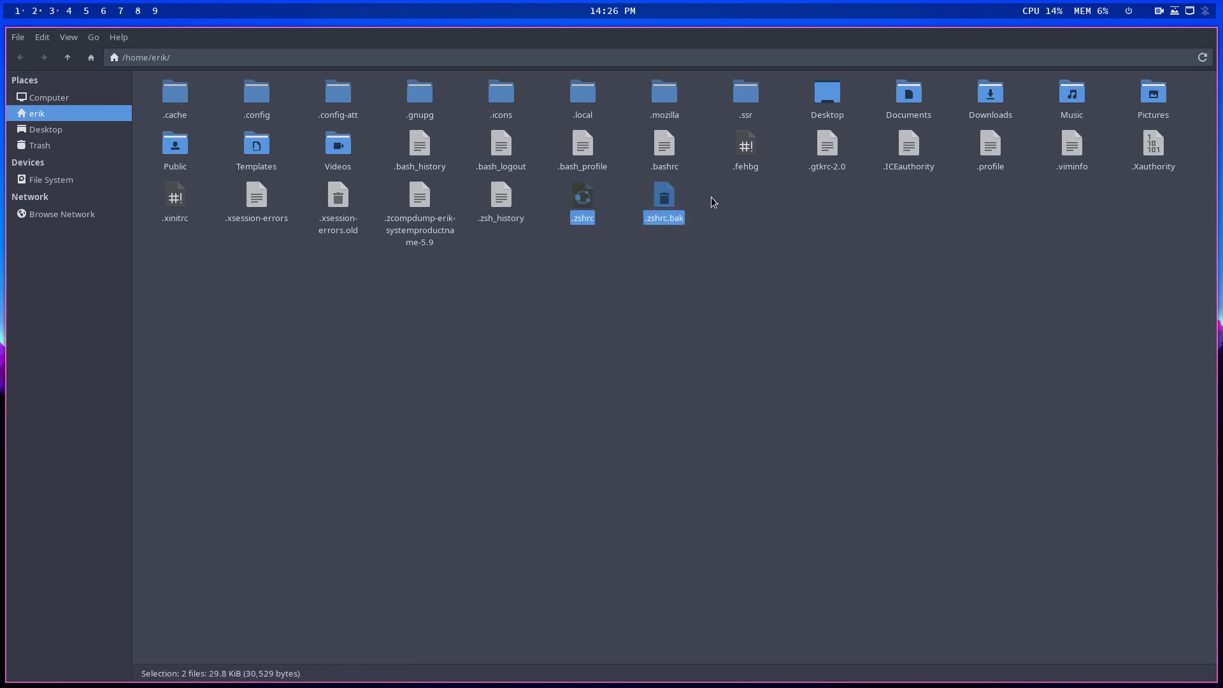
right_click(669, 200)
left_click(605, 358)
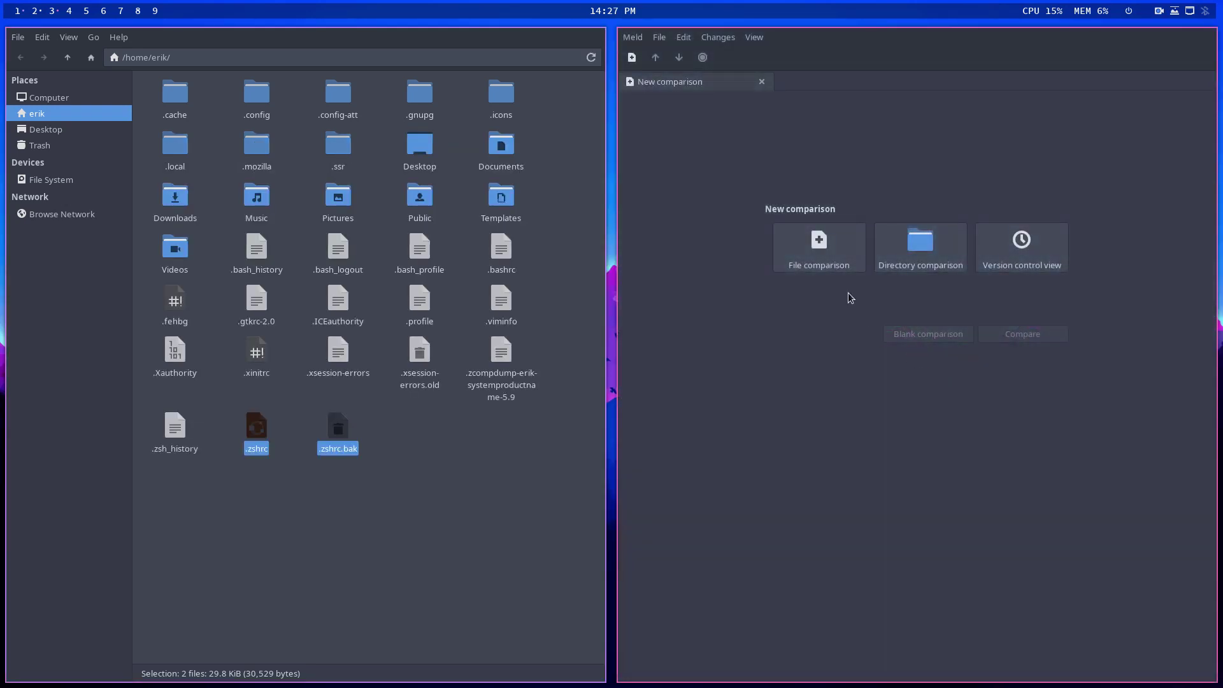
- Load .zshrc and .zshrc.bak into a Meld file comparison, go fullscreen, and inspect line 23
left_click(827, 248)
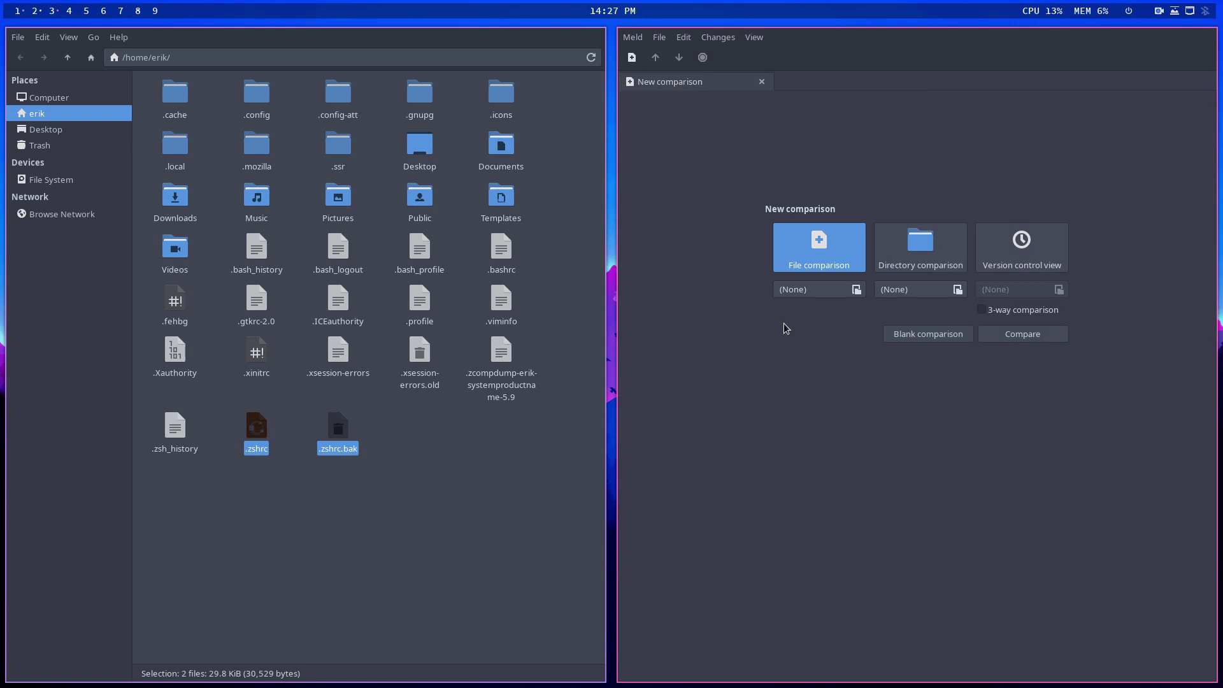
left_click(339, 559)
left_click_drag(256, 432, 808, 292)
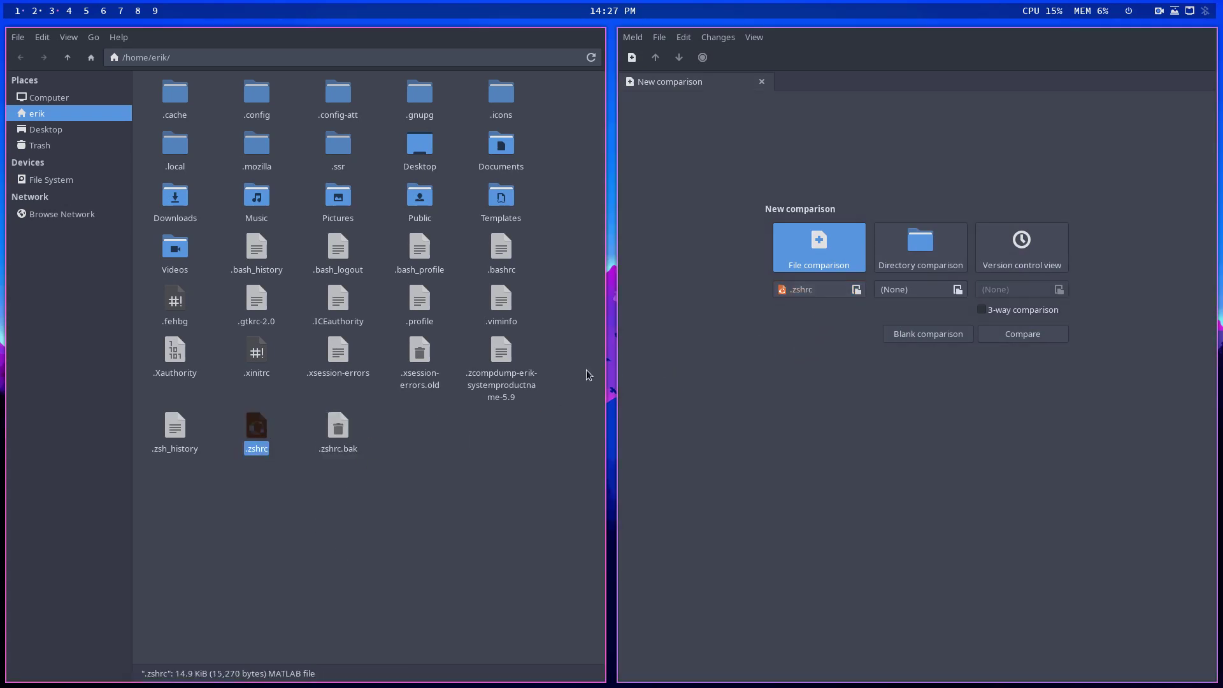
left_click_drag(325, 435, 903, 289)
left_click(1012, 335)
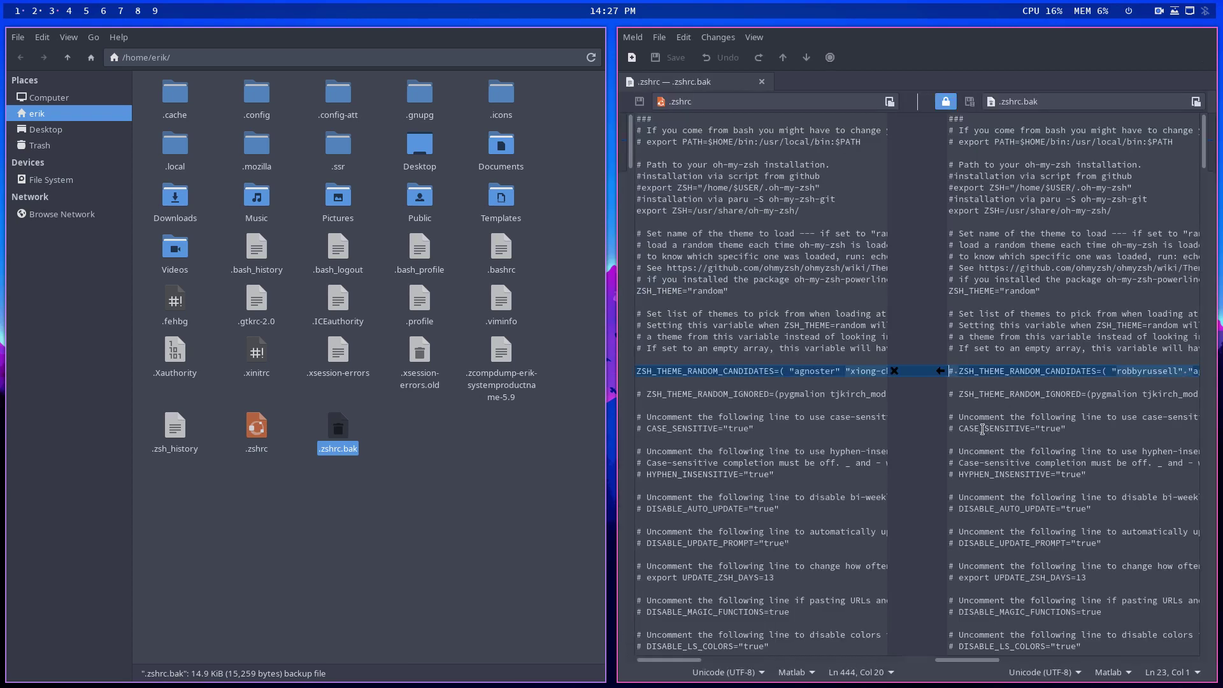
key("super+f")
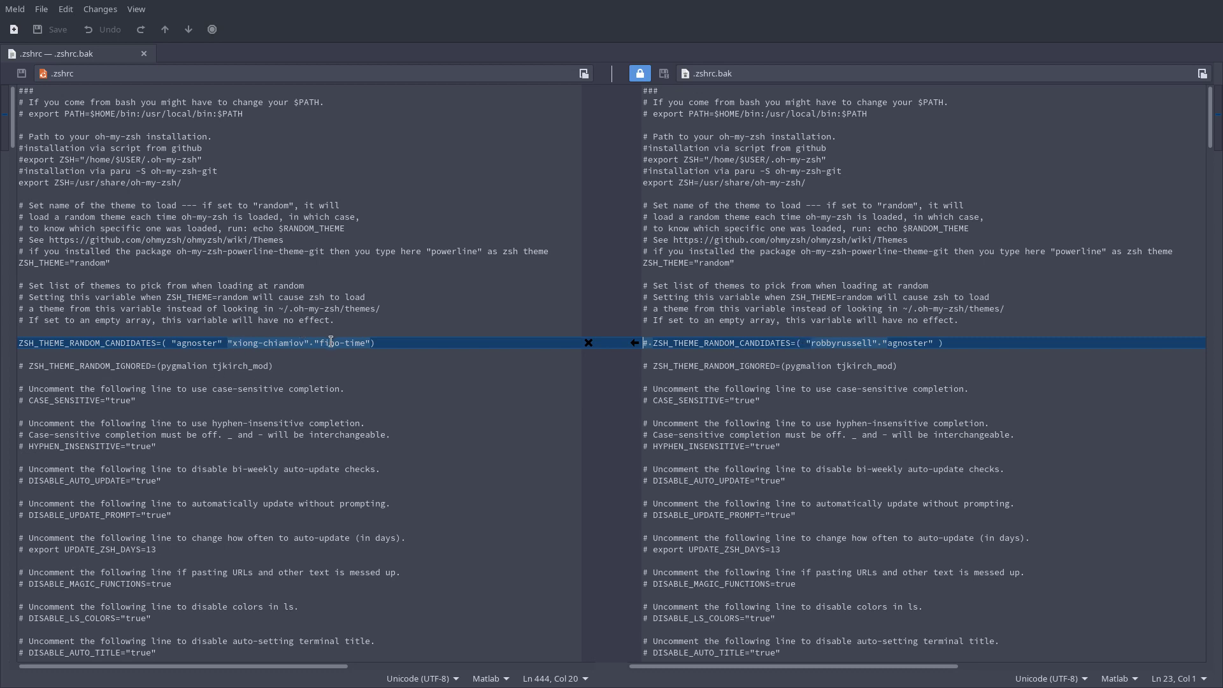
left_click(274, 342)
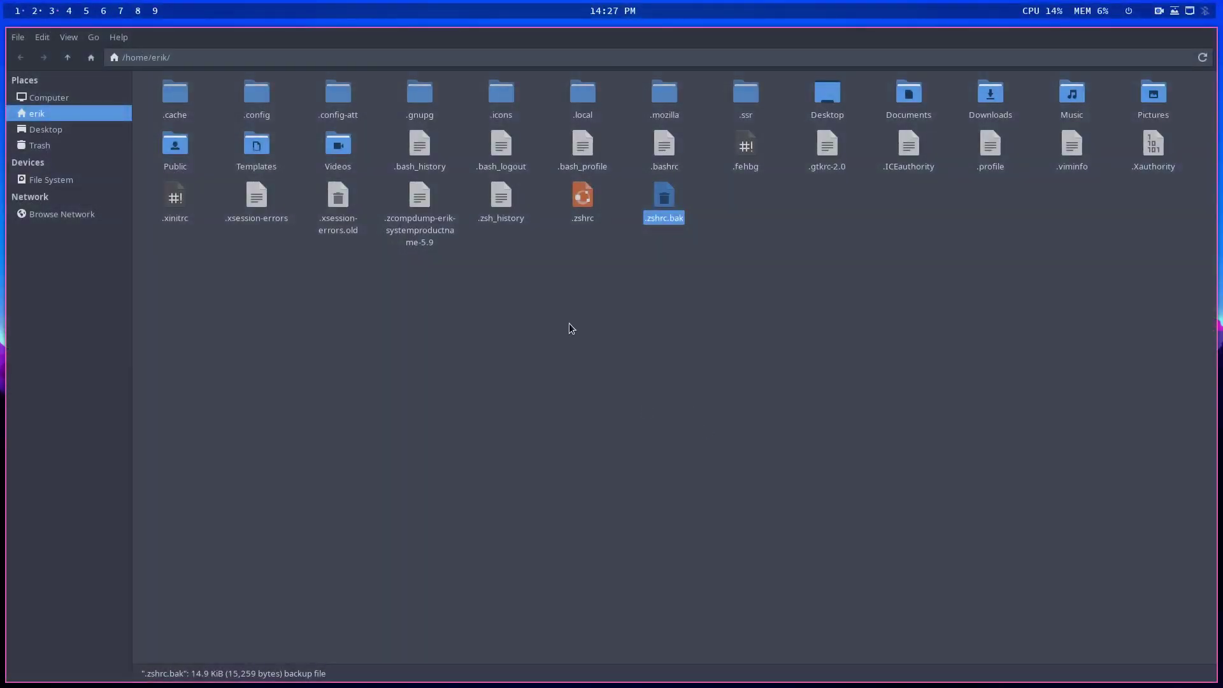
- Open a terminal in the home folder and run ll for a detailed listing
right_click(569, 325)
left_click(645, 397)
type("ll")
key("Return")
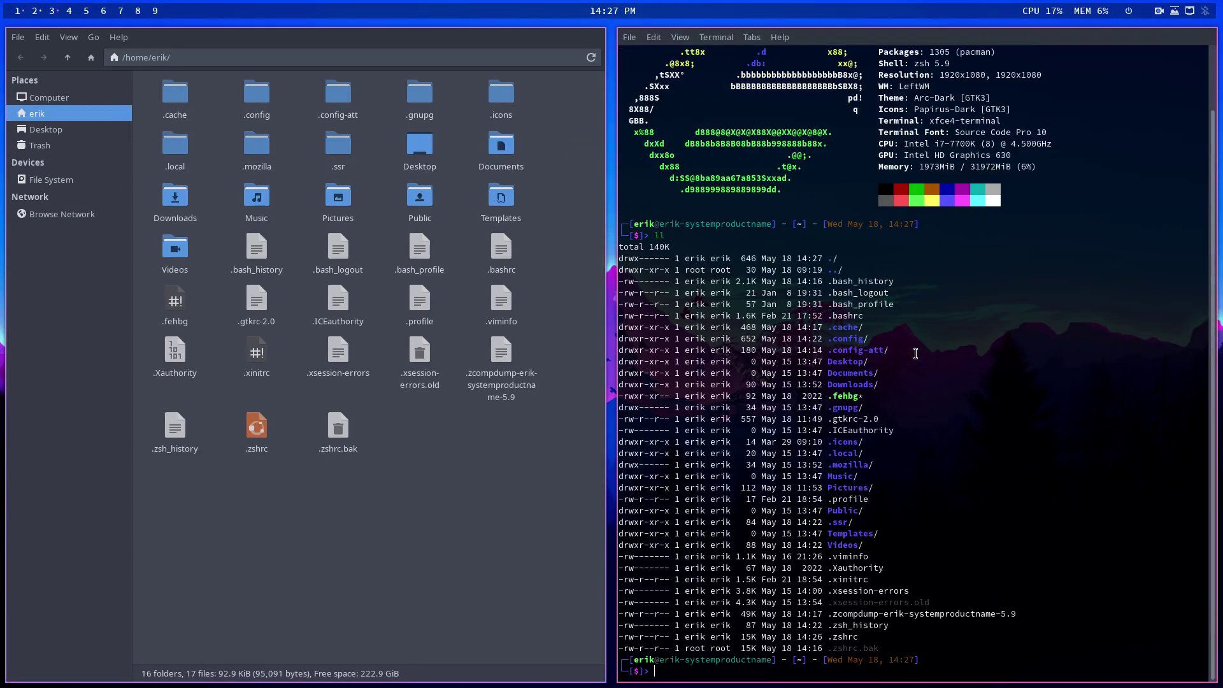
- Highlight the root-owned .zshrc.bak entry, then open .zshrc.bak from Thunar to get the app chooser
left_click_drag(869, 638, 680, 637)
left_click_drag(921, 647, 680, 645)
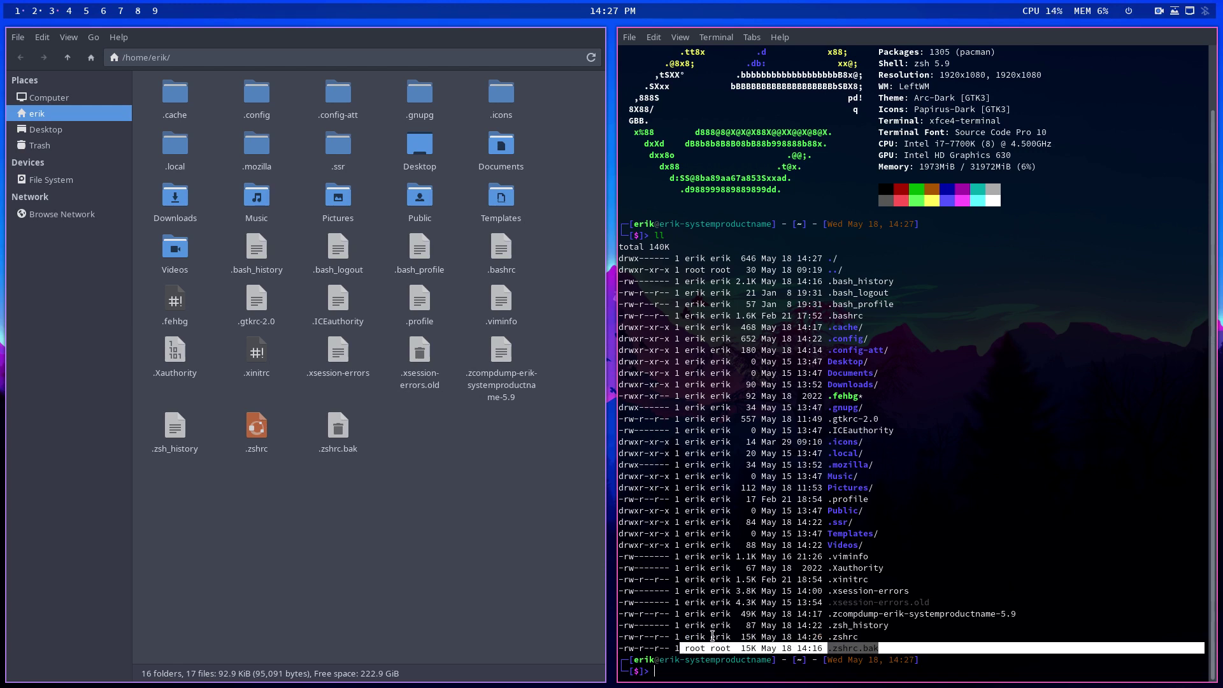
left_click(874, 645)
left_click_drag(894, 648, 831, 647)
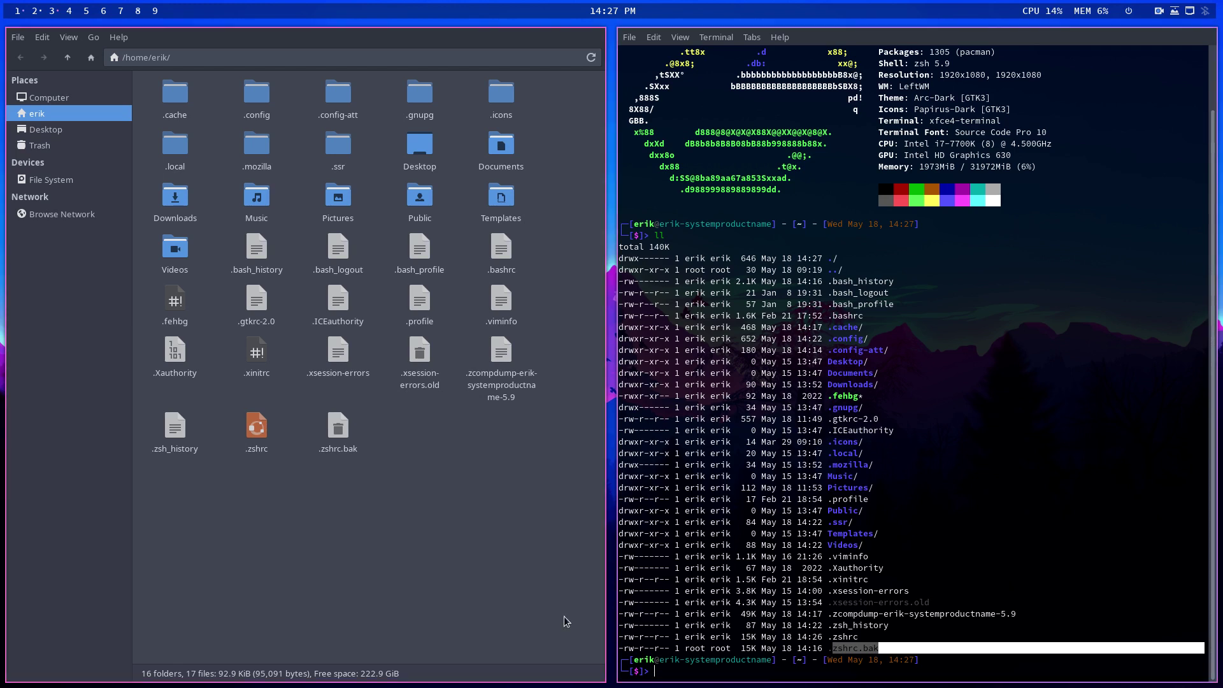
double_click(349, 438)
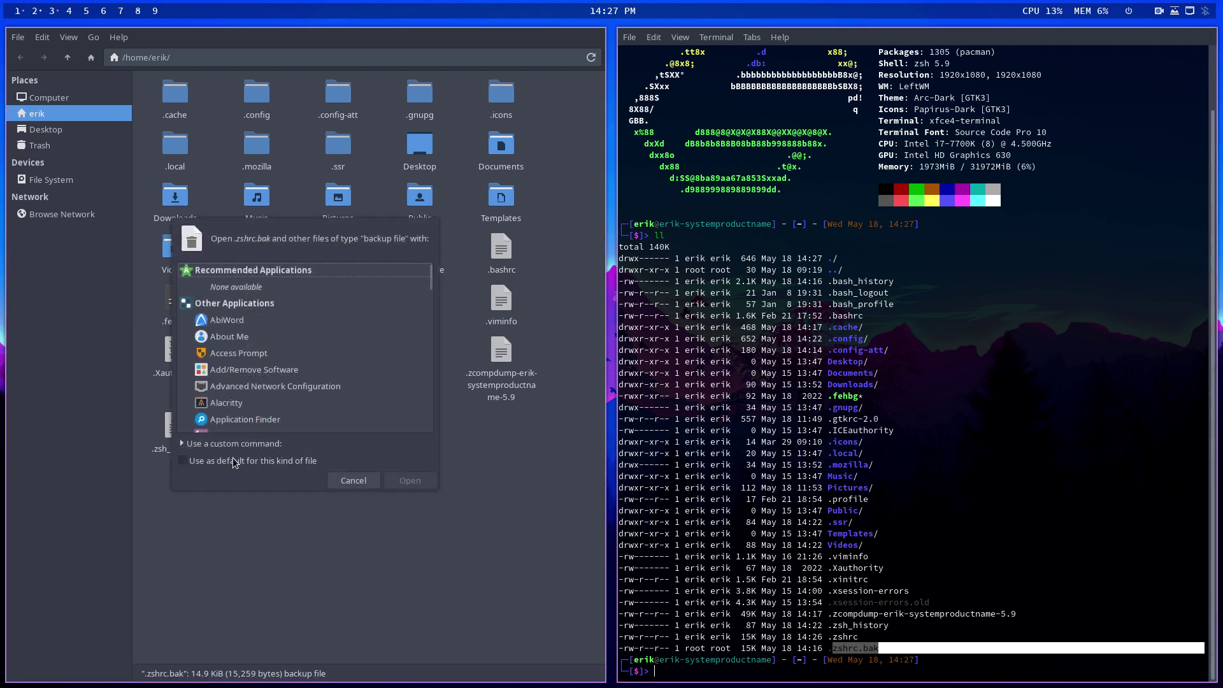
- Open .zshrc.bak in Sublime Text and type 'sdfsdf' at the end of line 2
scroll(233, 408, "down", 3)
scroll(234, 377, "up", 3)
type("subl")
left_click(420, 485)
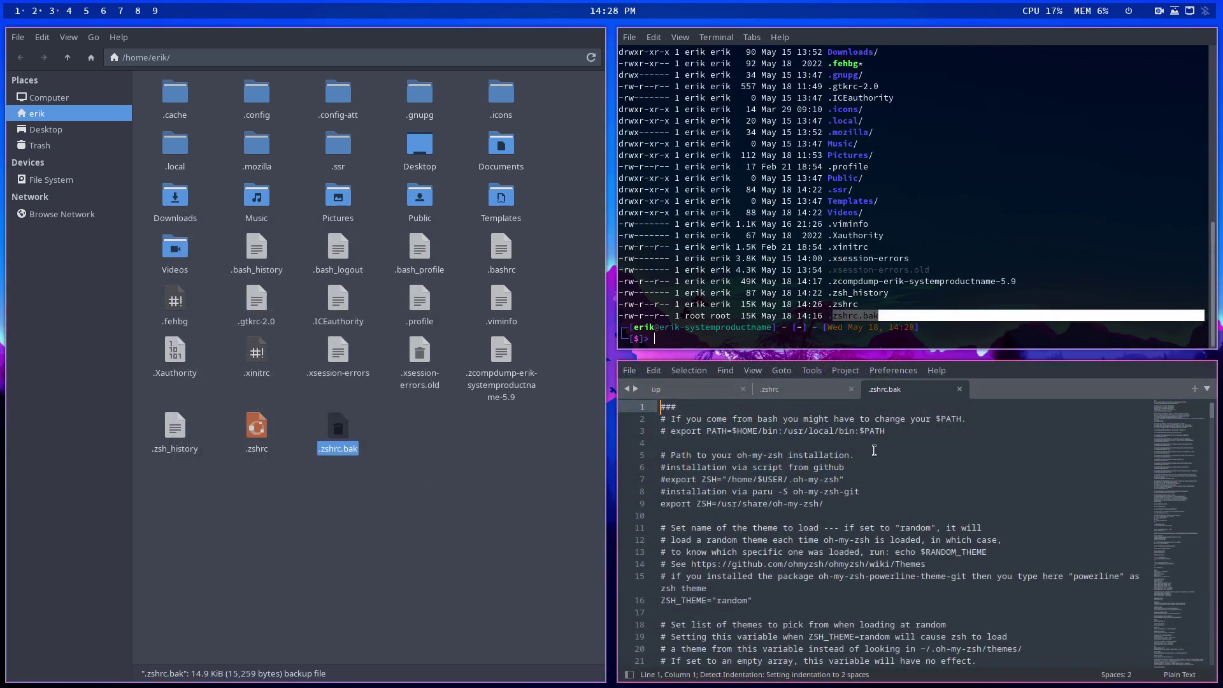
left_click(970, 421)
type("sdfsdf")
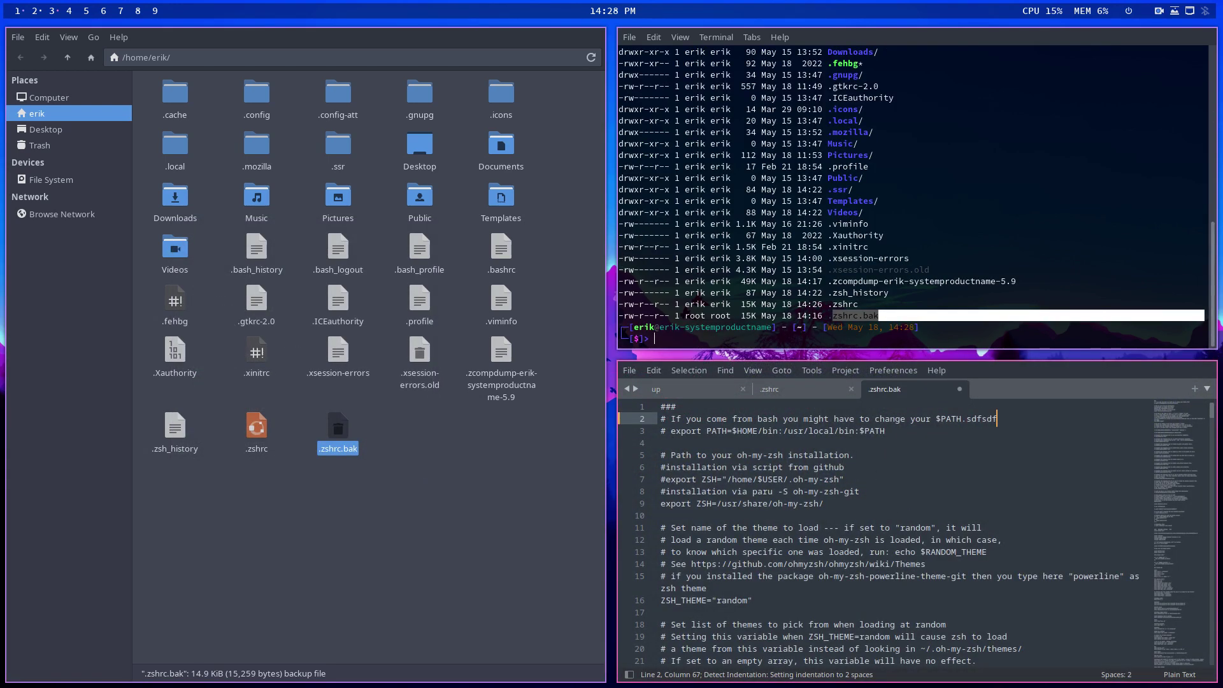
- Try saving, cancel the root authentication, discard the edit, and quit Sublime Text
key("ctrl+s")
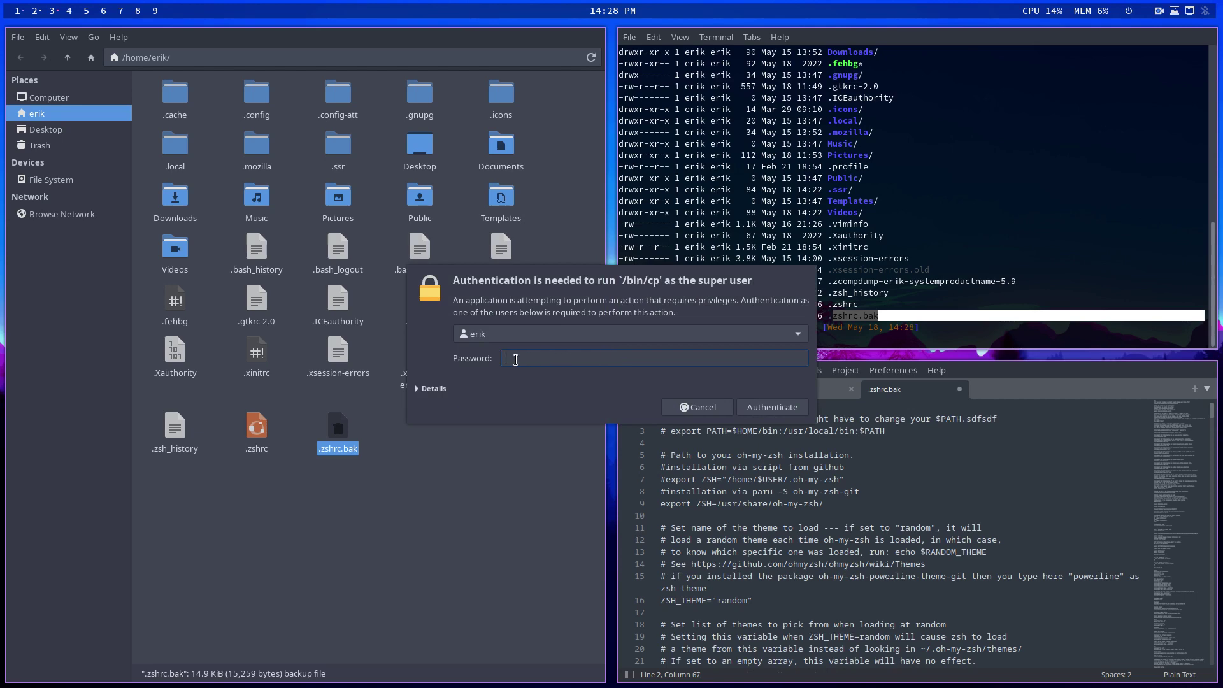
left_click(692, 409)
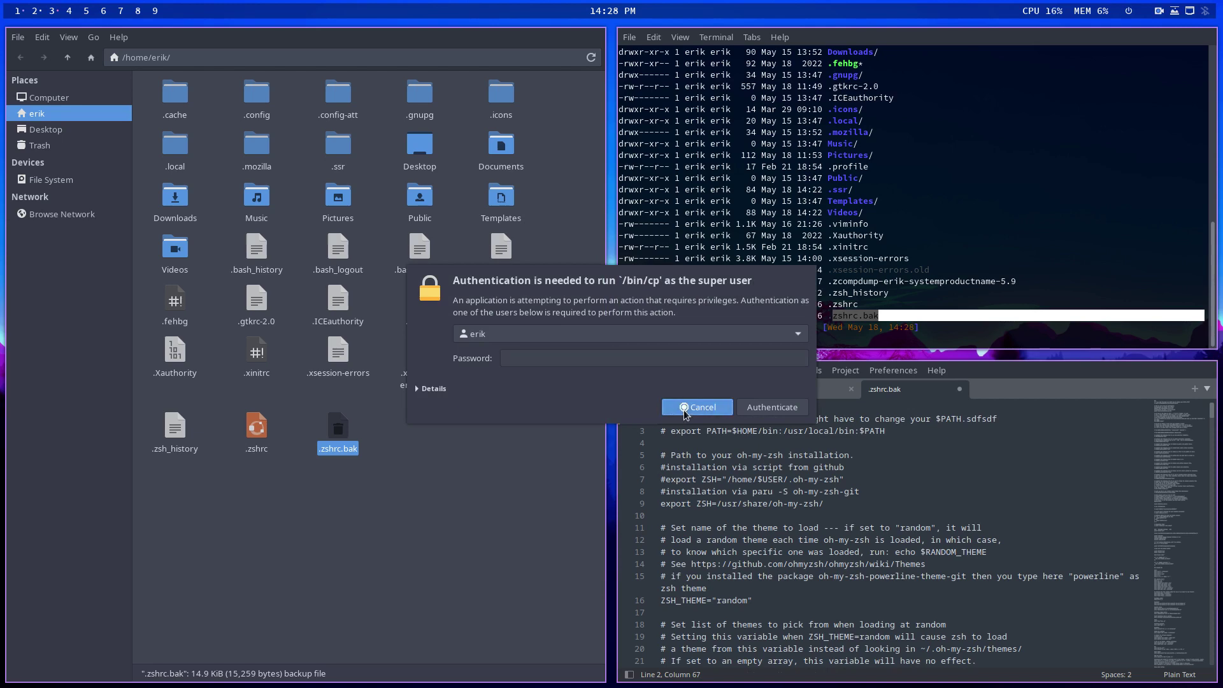
left_click(644, 507)
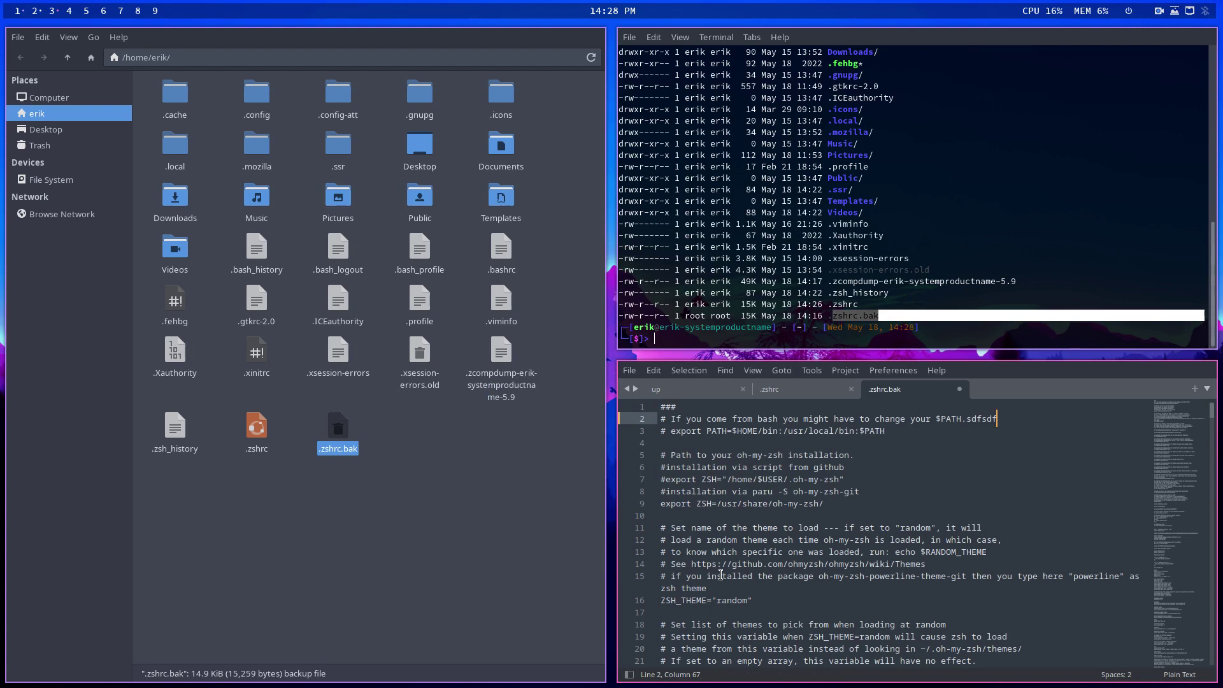
left_click(959, 389)
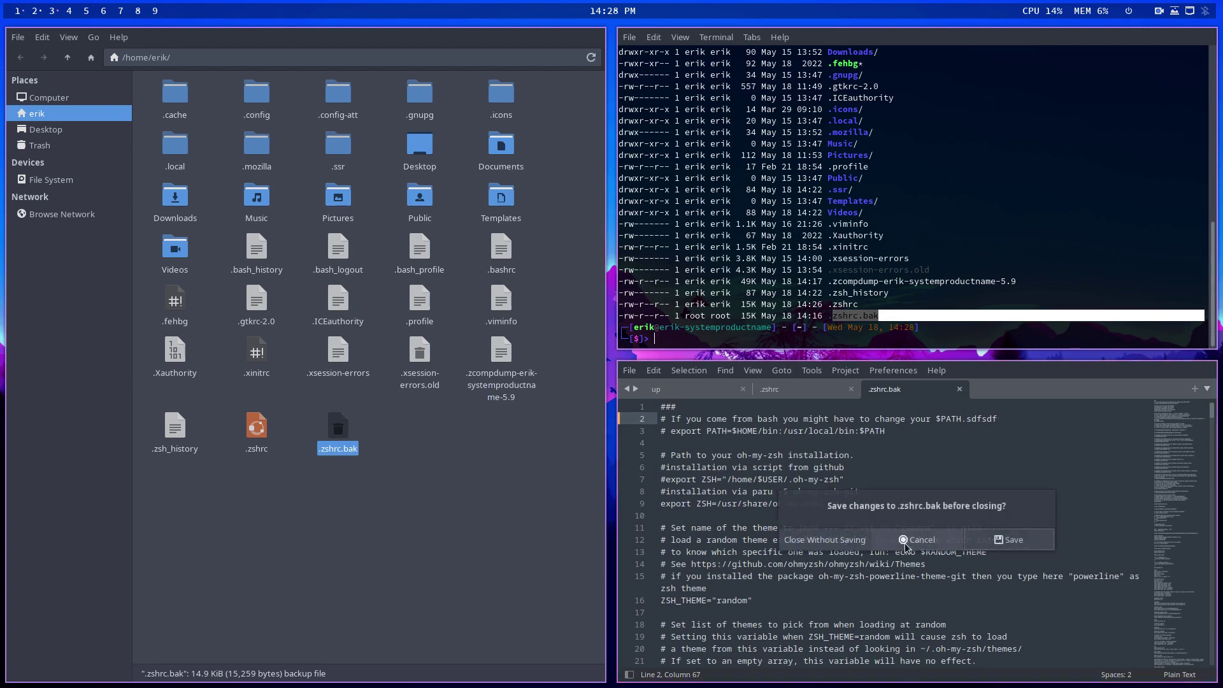
left_click(849, 546)
key("ctrl+q")
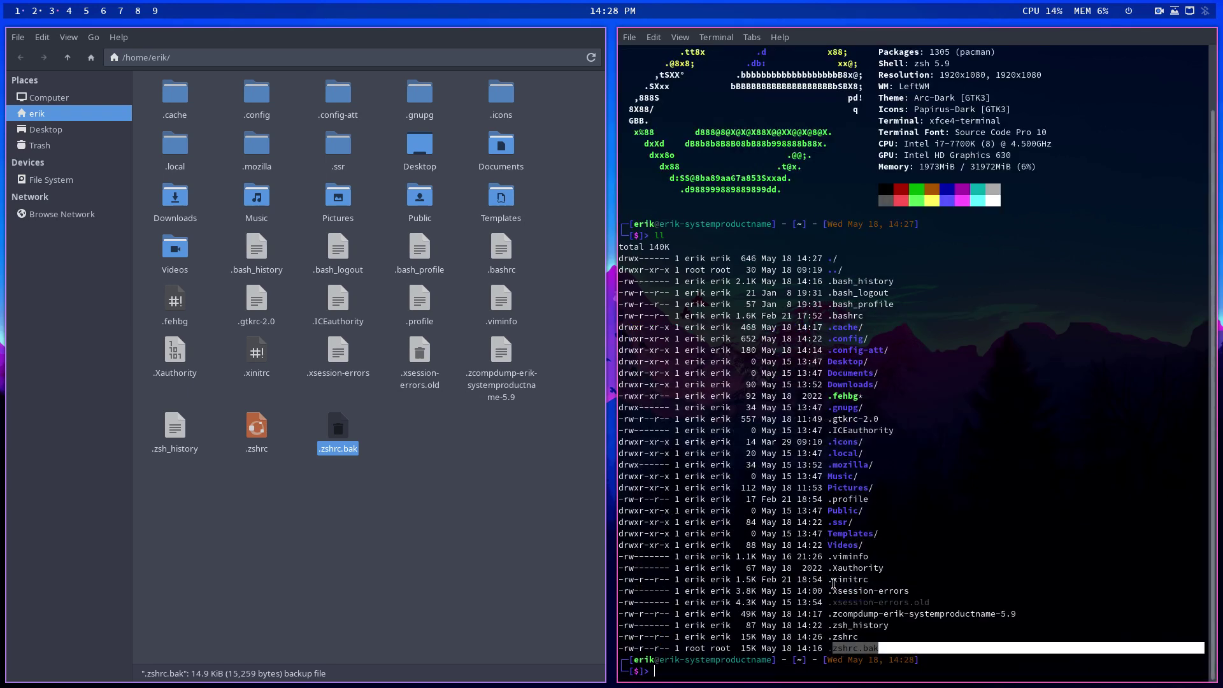
- Close the terminal and Thunar, return to workspace 1, and apply bash on the Zsh page
key("super+shift+q")
key("super+shift+q")
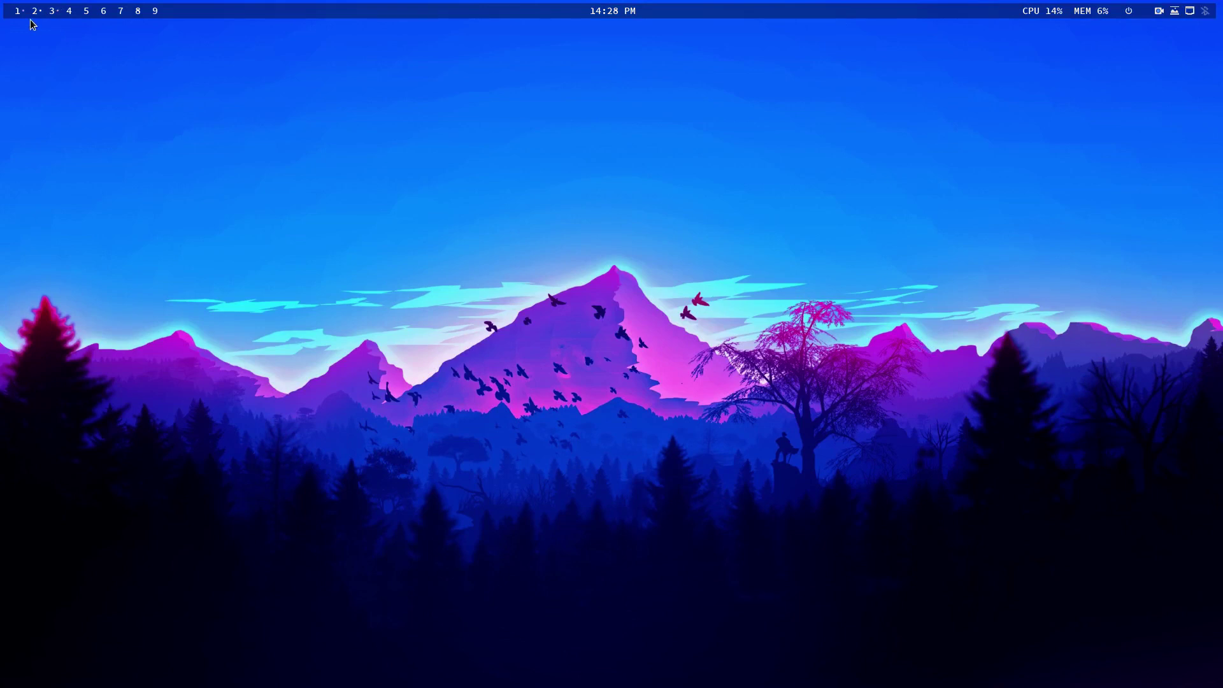
left_click(30, 16)
left_click(18, 9)
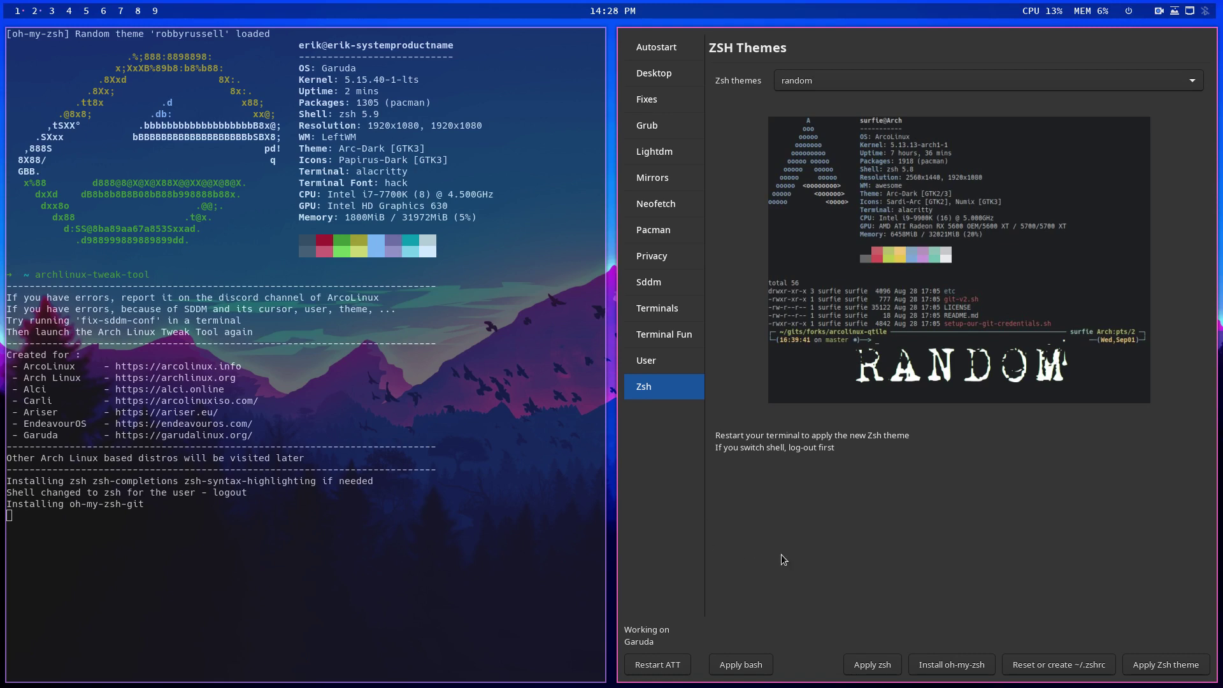
left_click(748, 666)
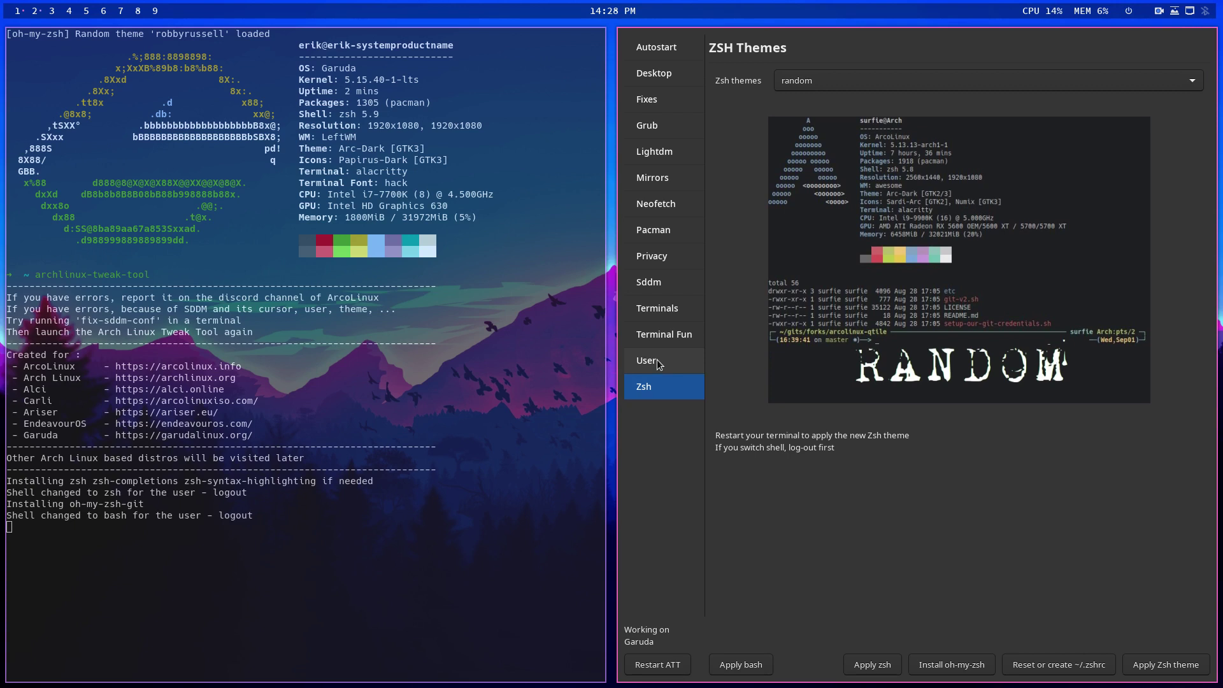
left_click_drag(339, 115, 379, 116)
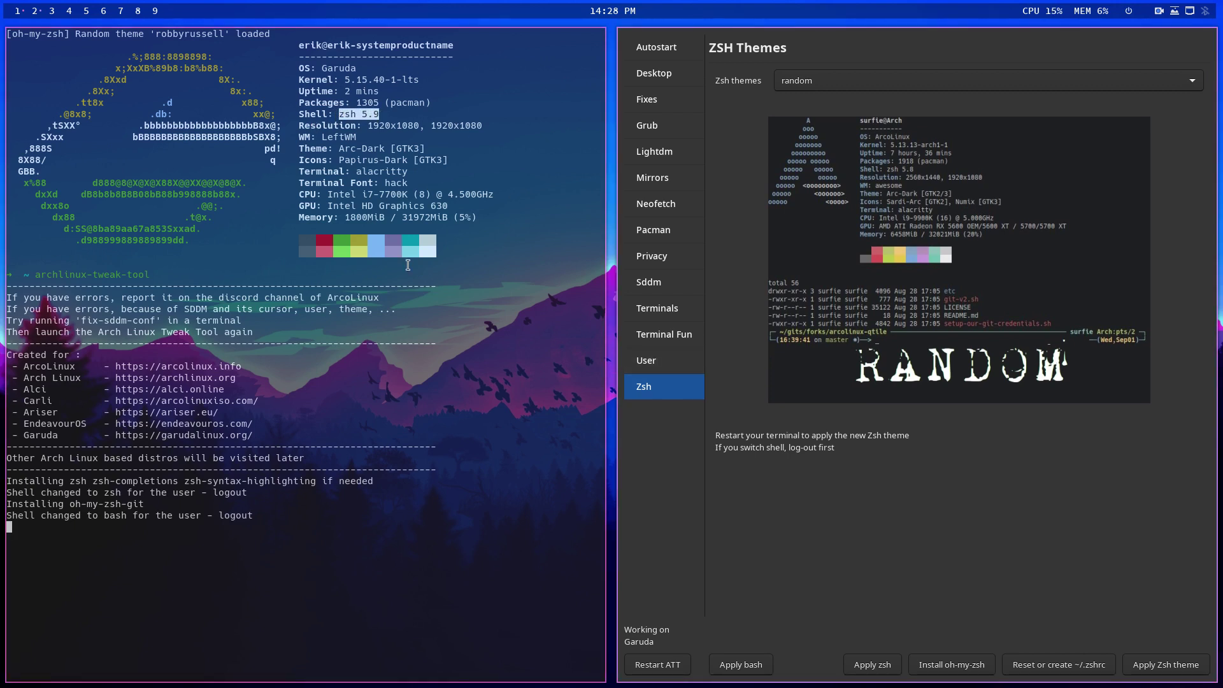